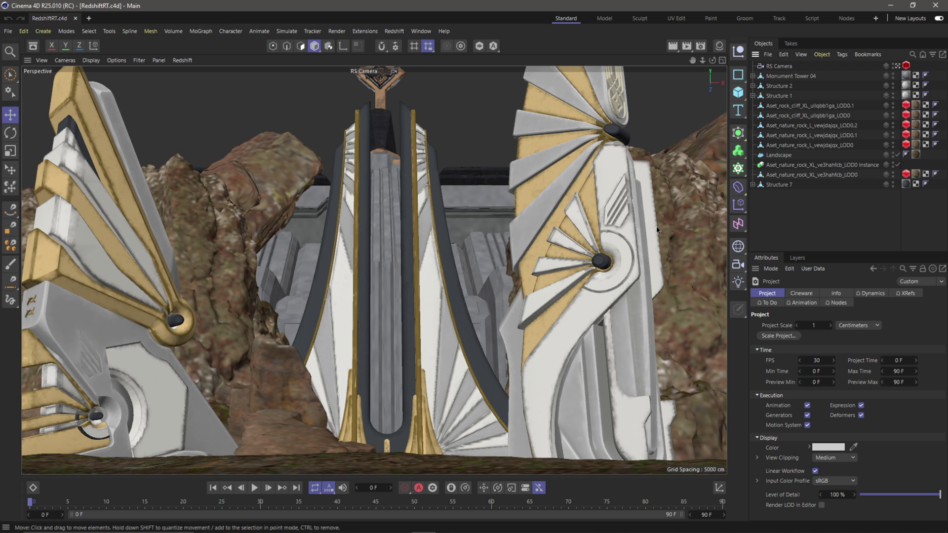
Step: Bring up the Windows Start menu with the Windows key over the temple scene
key(super)
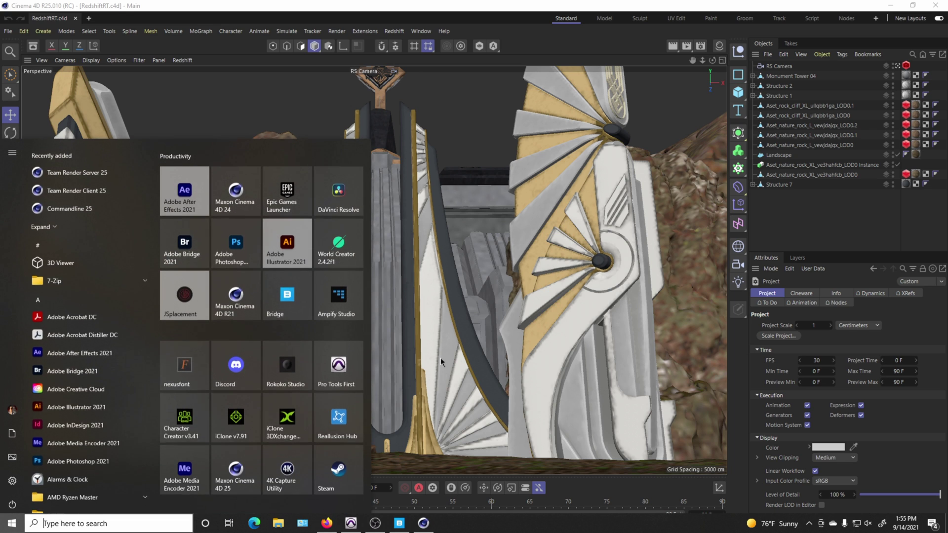
Step: Scroll Asset Smash down to the free Micro-Kit: Sci-Fi & Fantasy section, then minimize the browser
click(329, 524)
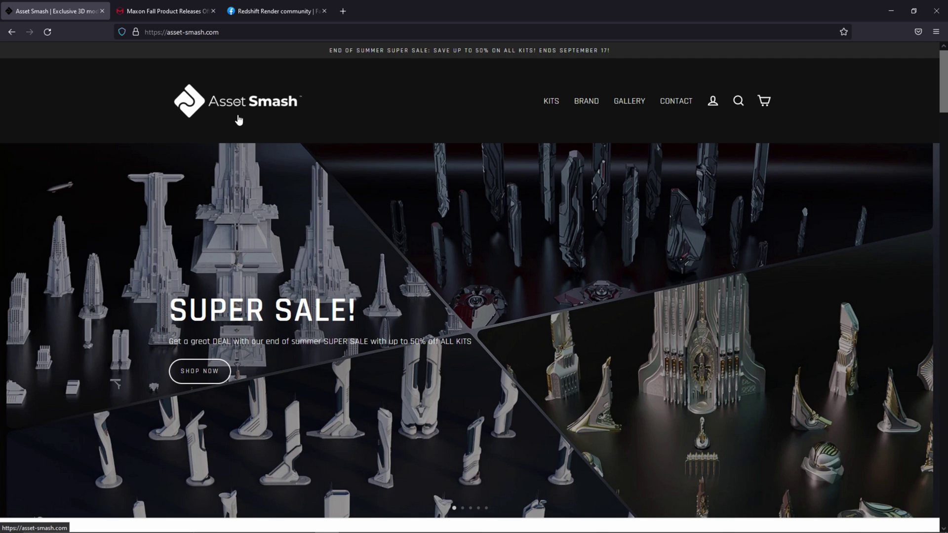
scroll(501, 334, down, 15)
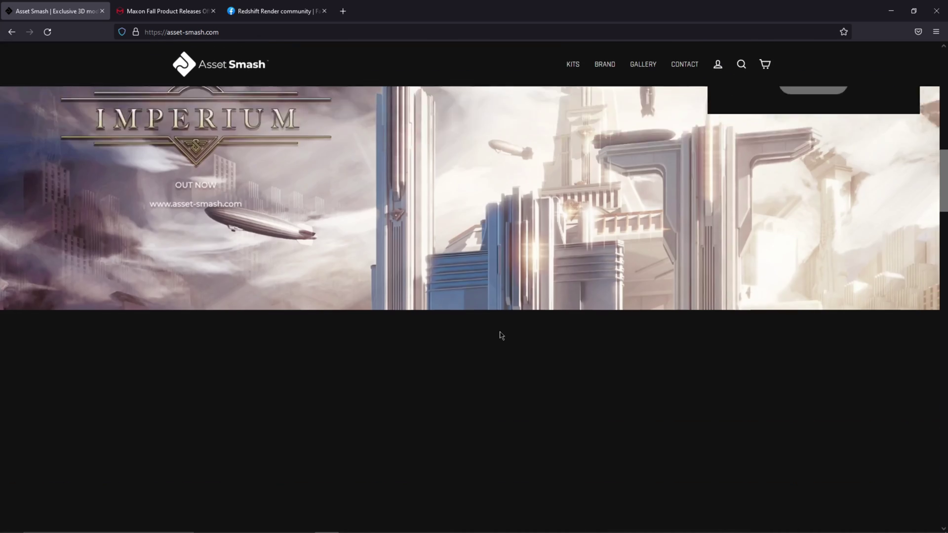
scroll(500, 334, down, 5)
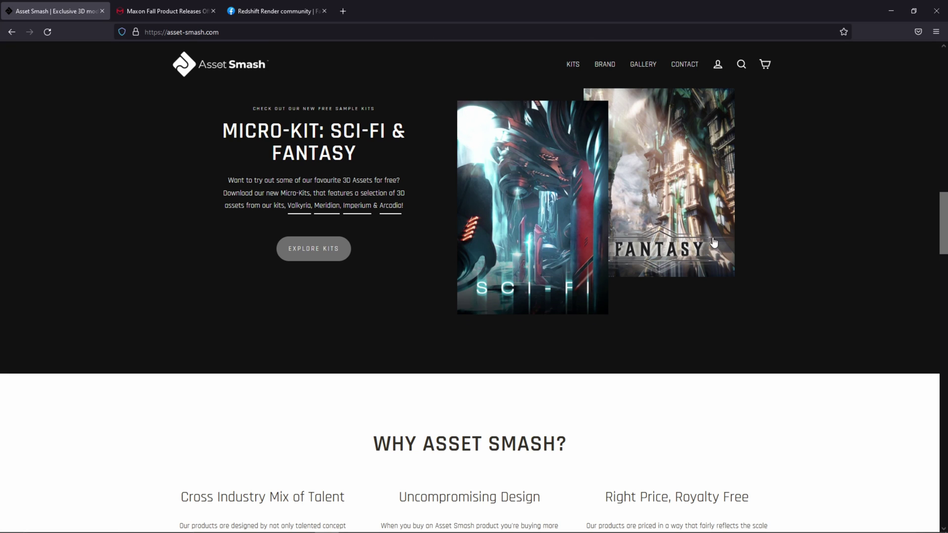
click(891, 10)
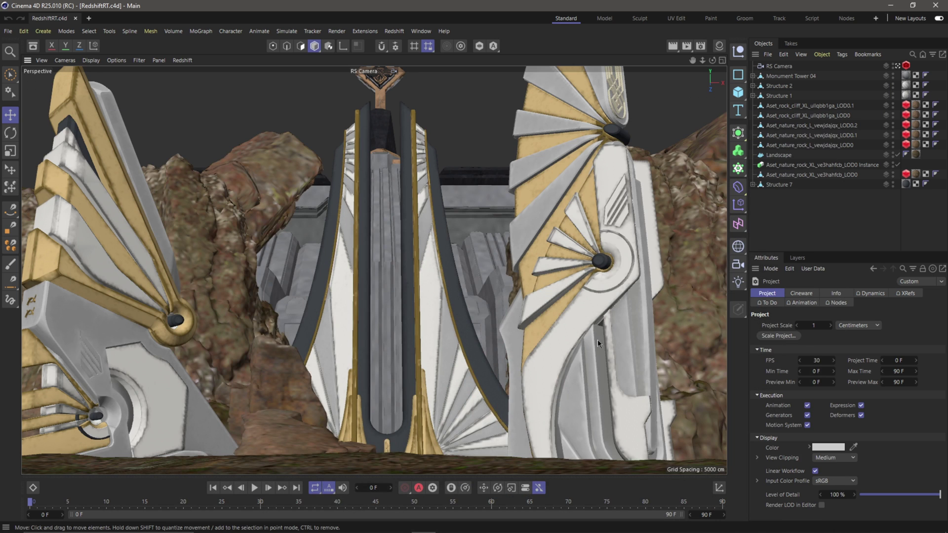
Step: Leave the Redshift rendering engine on Production in Render Settings, close them, and save the scene
click(701, 46)
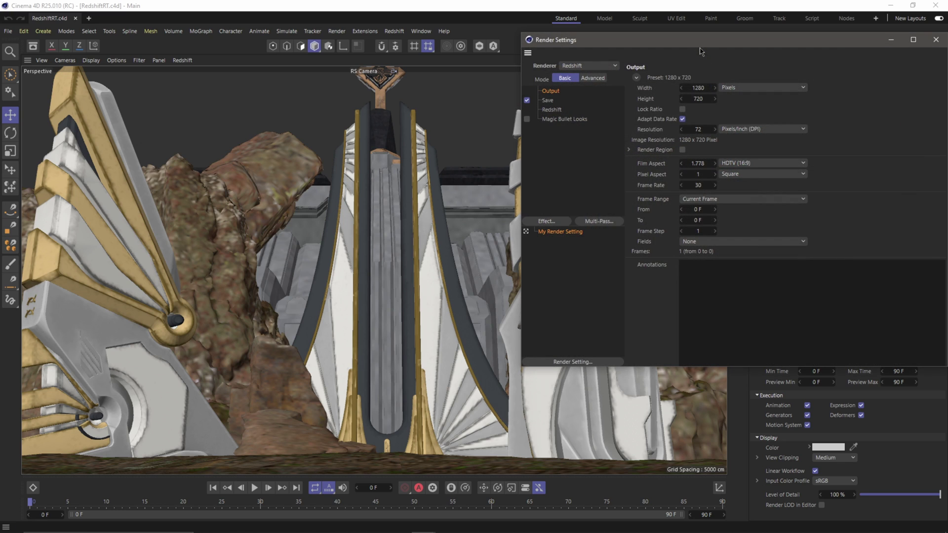
drag(700, 45, 527, 38)
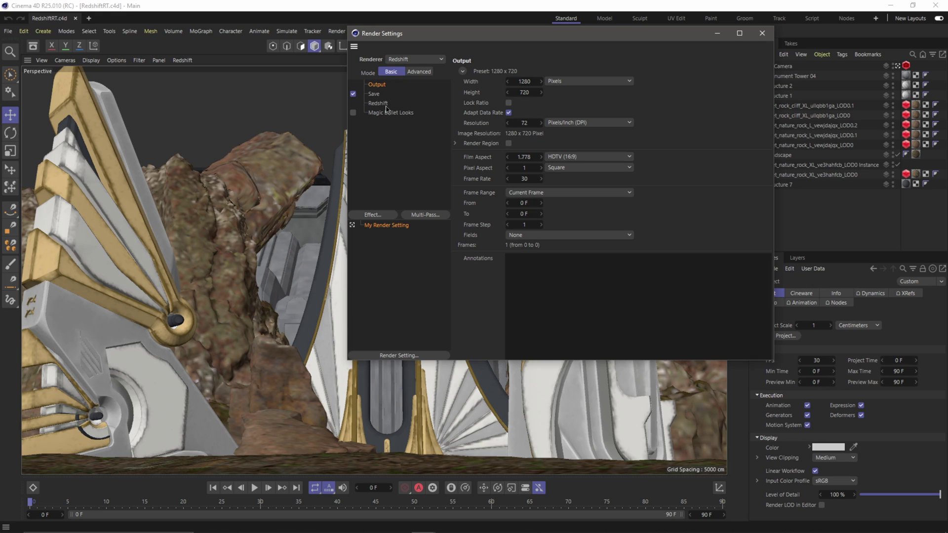
click(387, 105)
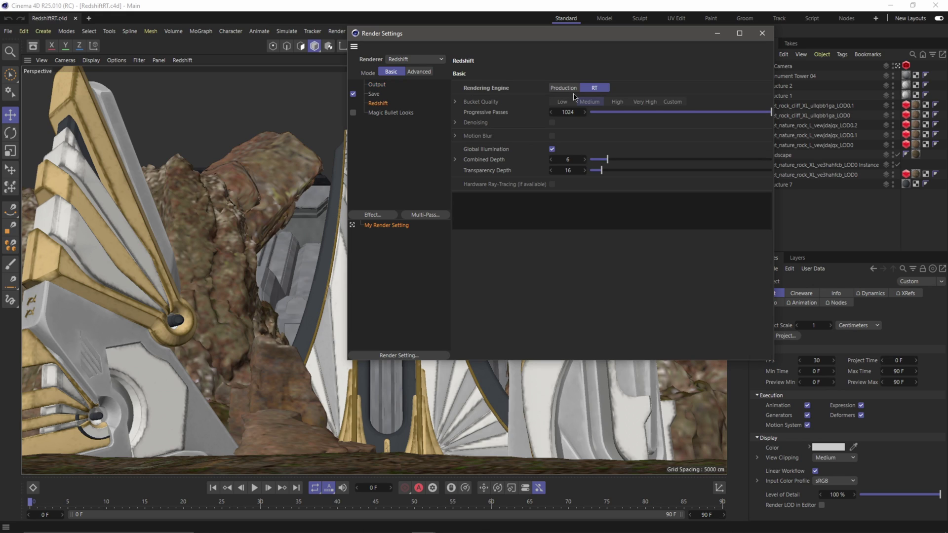
click(567, 89)
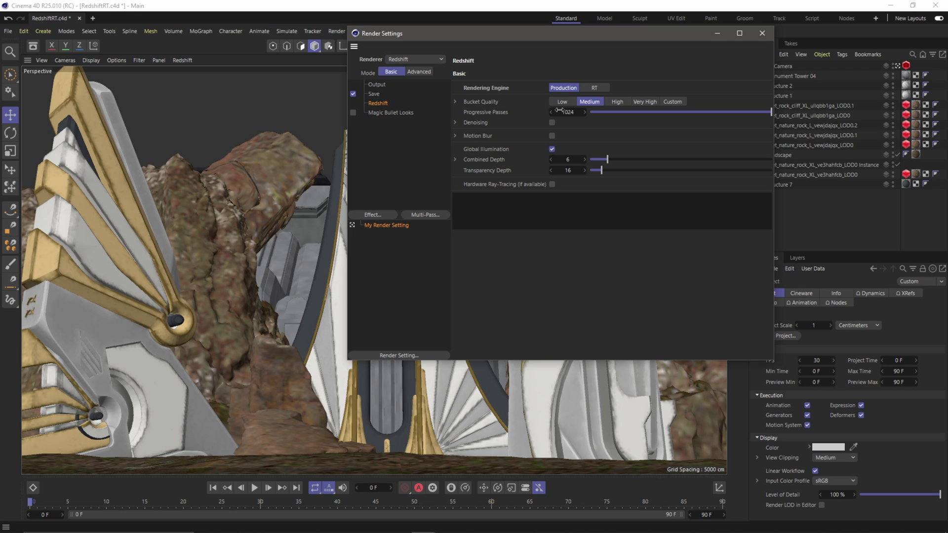
click(595, 89)
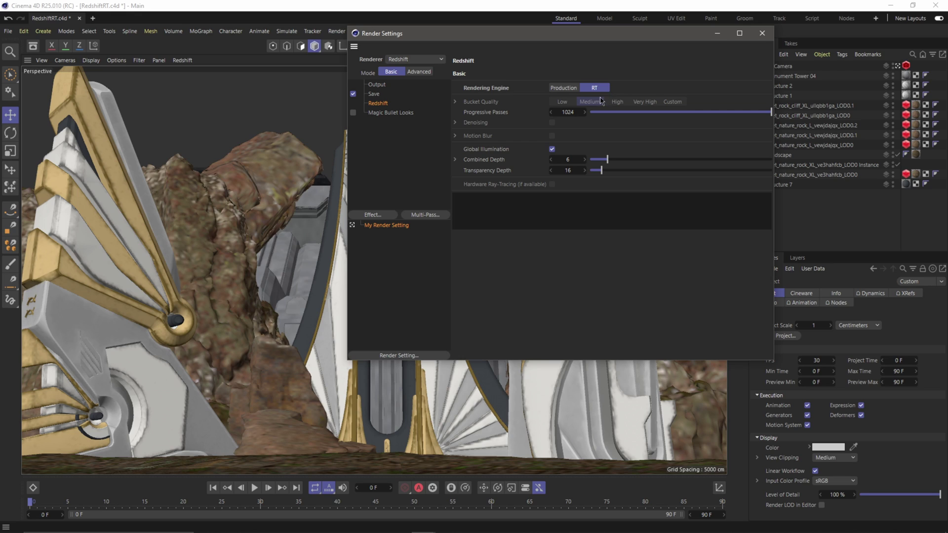
click(564, 88)
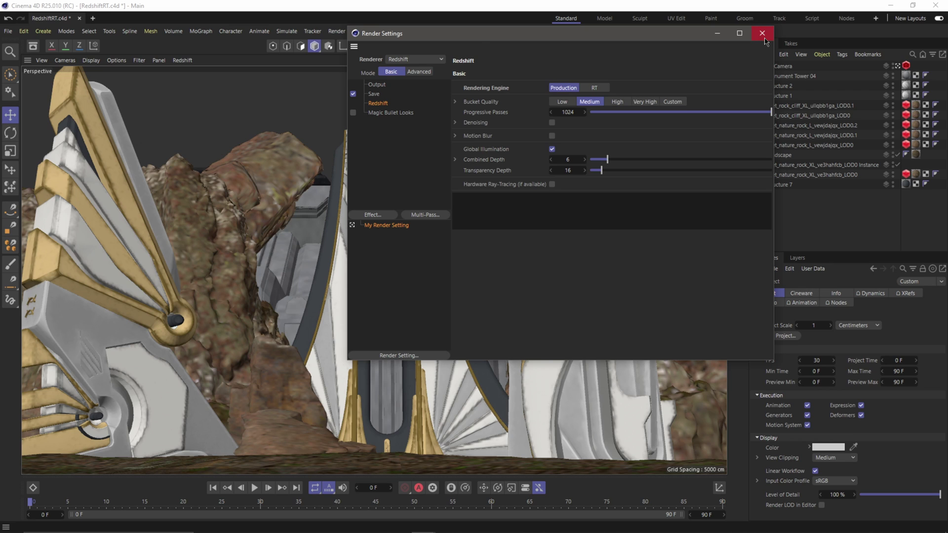
click(763, 36)
key(ctrl+s)
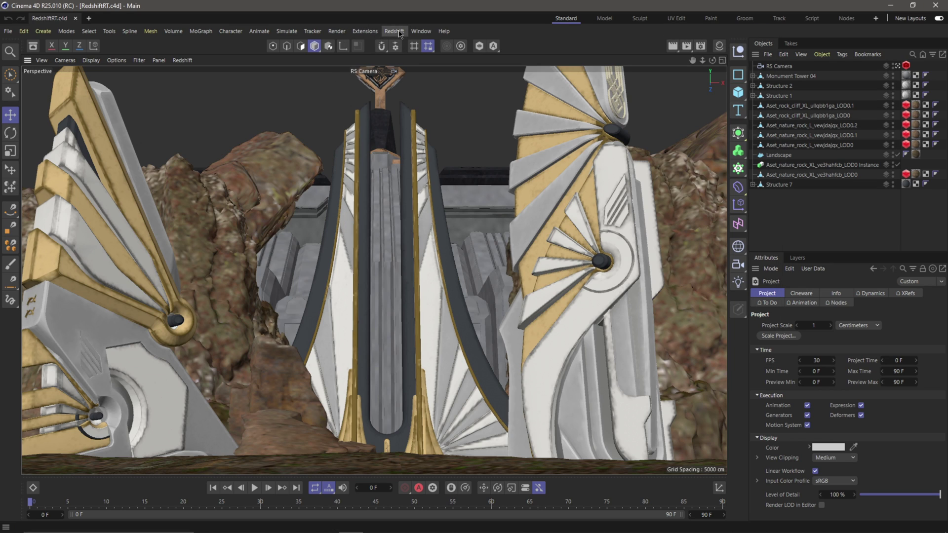
Step: Open the Redshift RenderView, toggle Use RT off and back on, and start the render
click(394, 32)
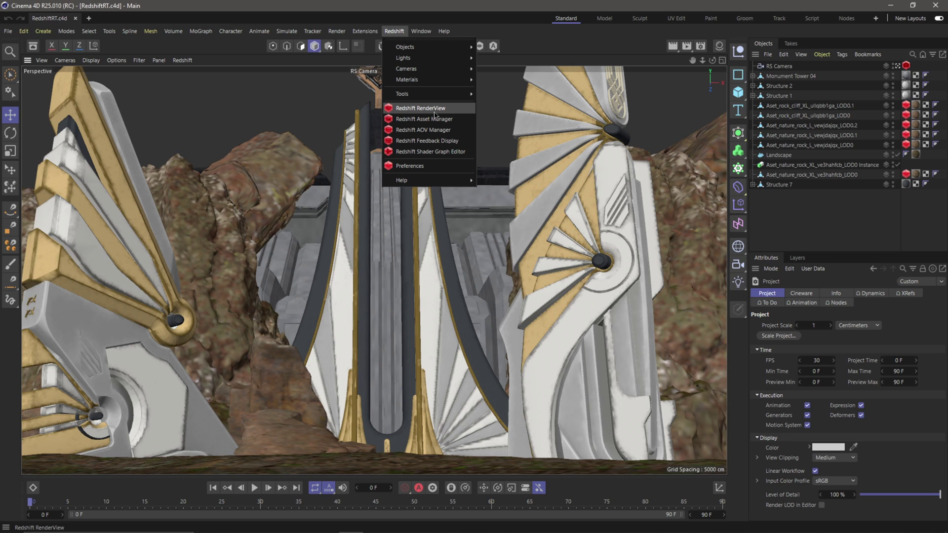
click(433, 113)
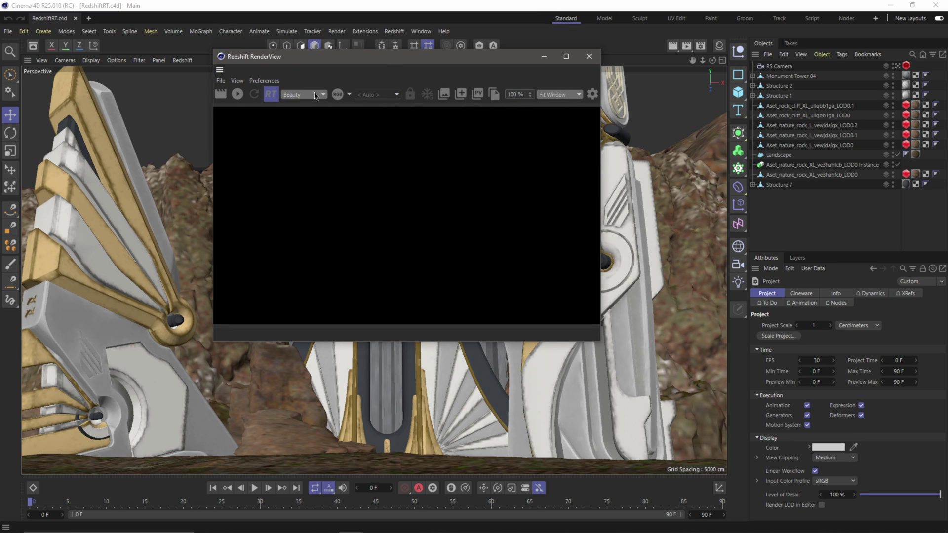
click(272, 94)
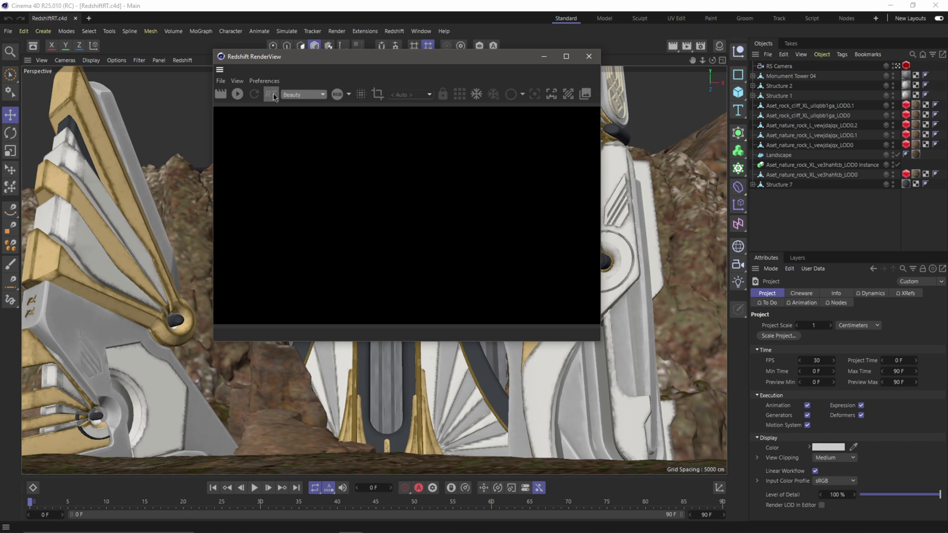
click(273, 95)
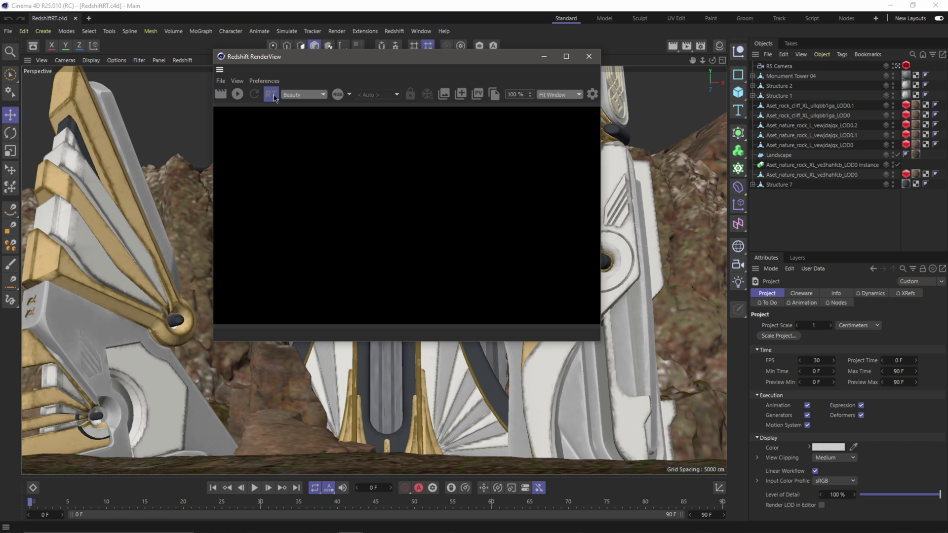
click(240, 99)
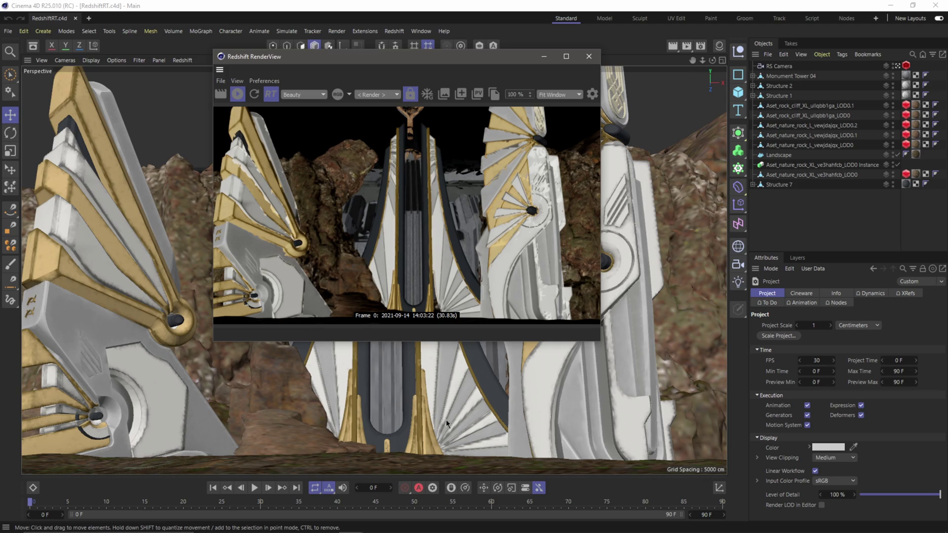
Step: Orbit, pan and dolly the camera closer to the monument while the render updates
mouse_move(659, 183)
alt+mouse_down()
mouse_move(643, 185)
mouse_move(687, 192)
mouse_move(653, 192)
alt+mouse_up()
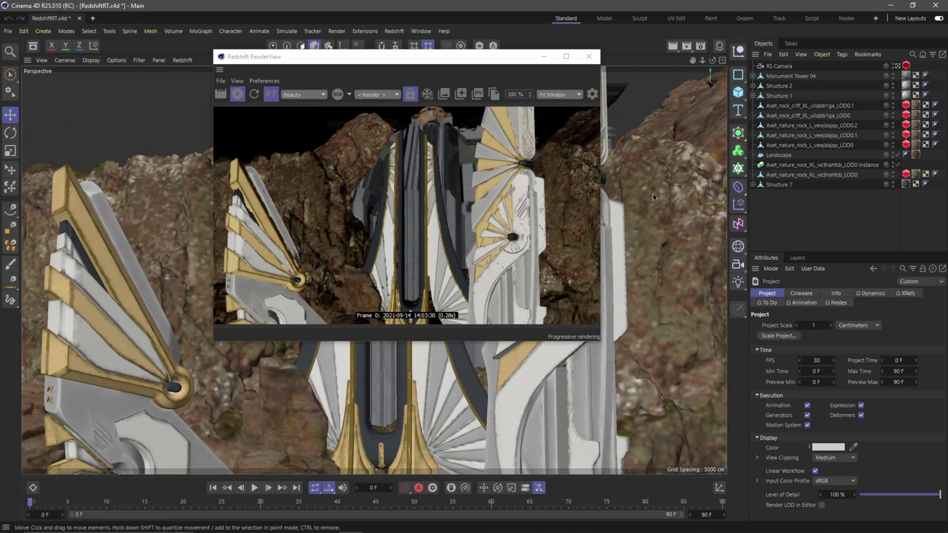
alt+middle_drag(653, 193, 635, 149)
alt+right_drag(635, 149, 650, 189)
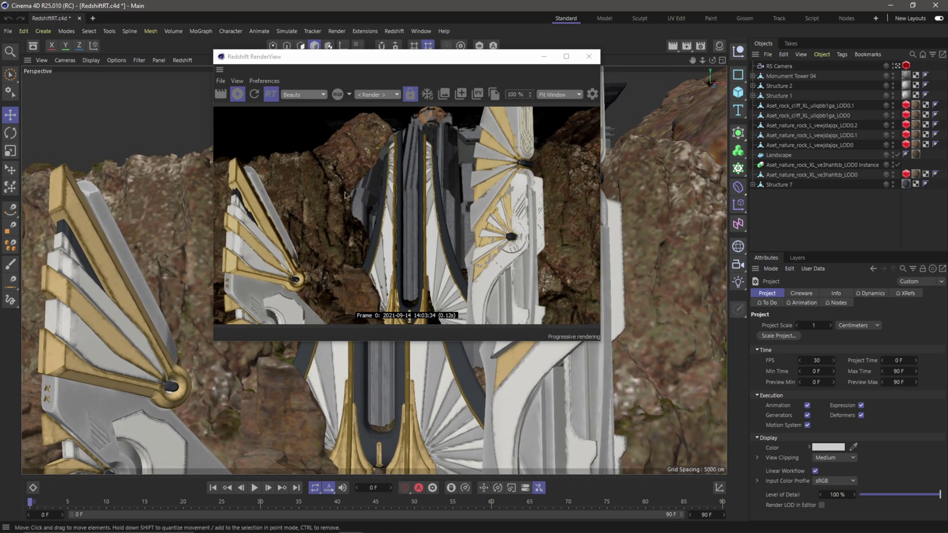
alt+drag(650, 227, 276, 114)
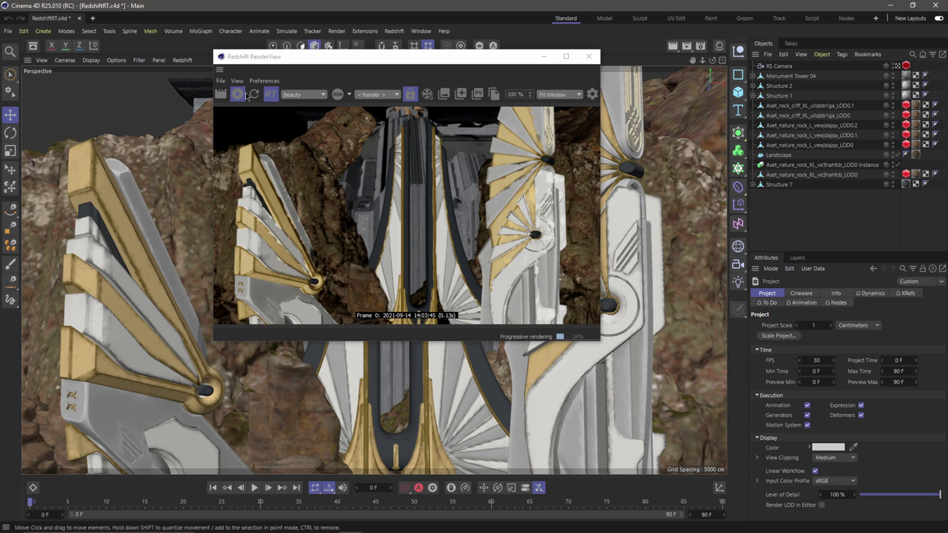
Step: Stop the progressive render, turn RT off, and close the RenderView
click(263, 97)
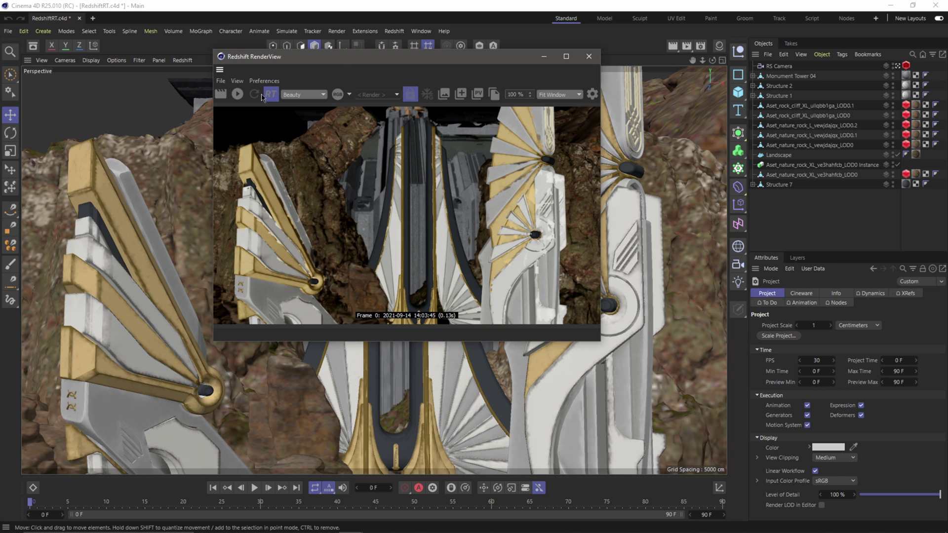
click(271, 95)
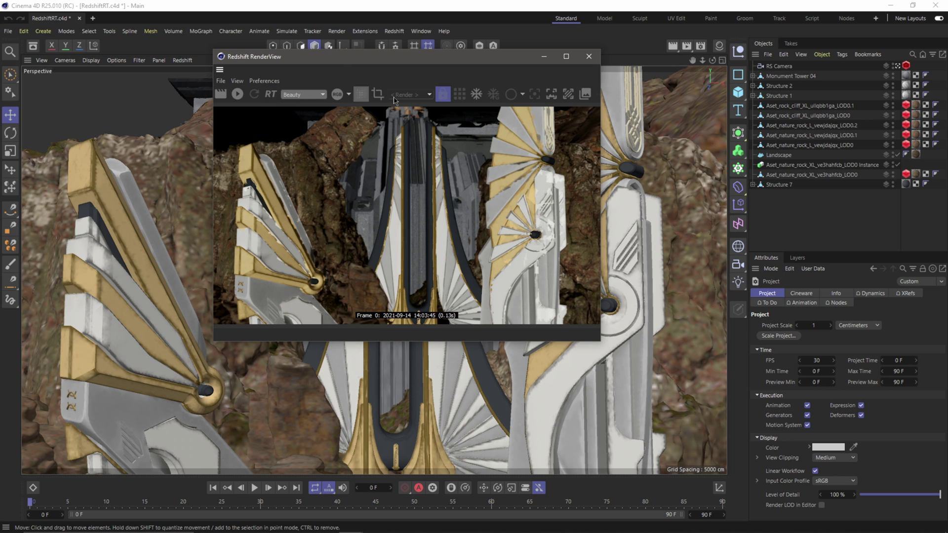
click(587, 57)
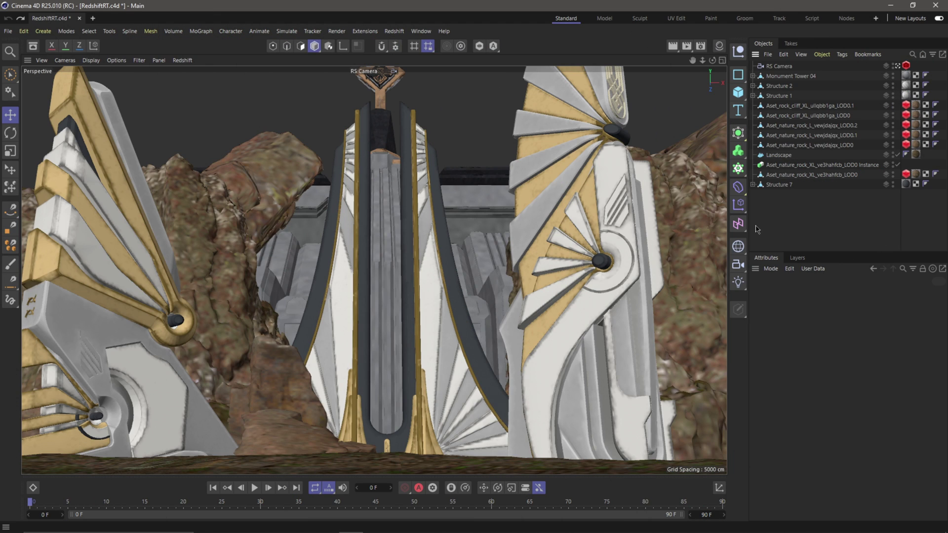
Step: Add an RS Infinite Light to the scene from the Redshift menu
click(392, 32)
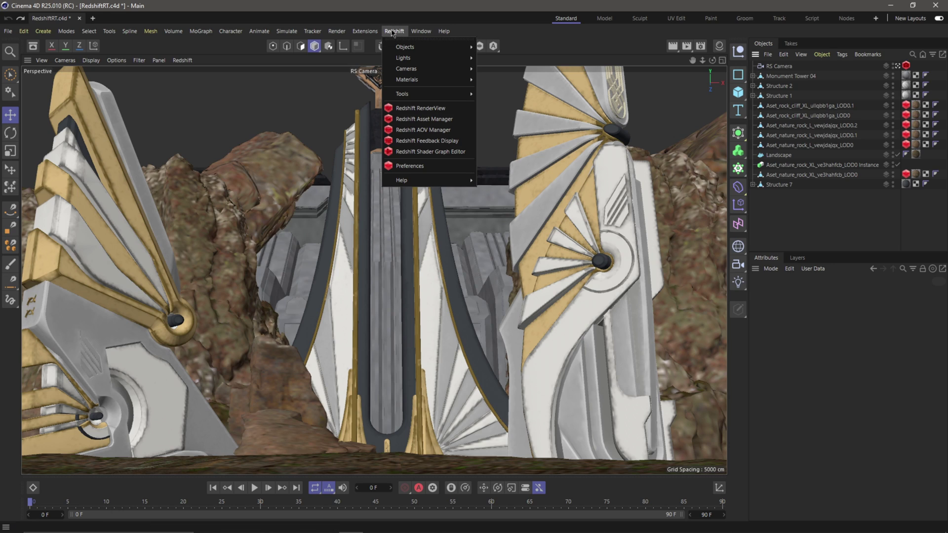
mouse_move(413, 62)
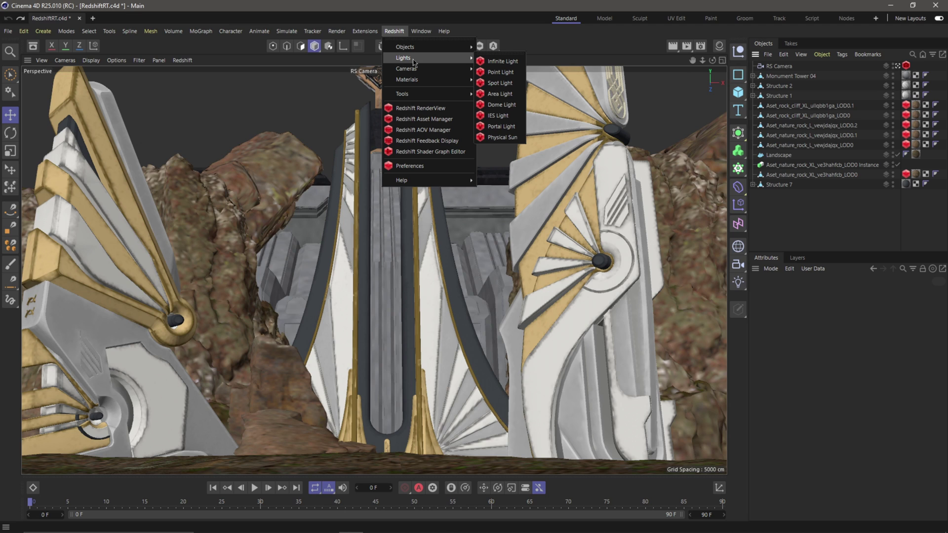
click(496, 62)
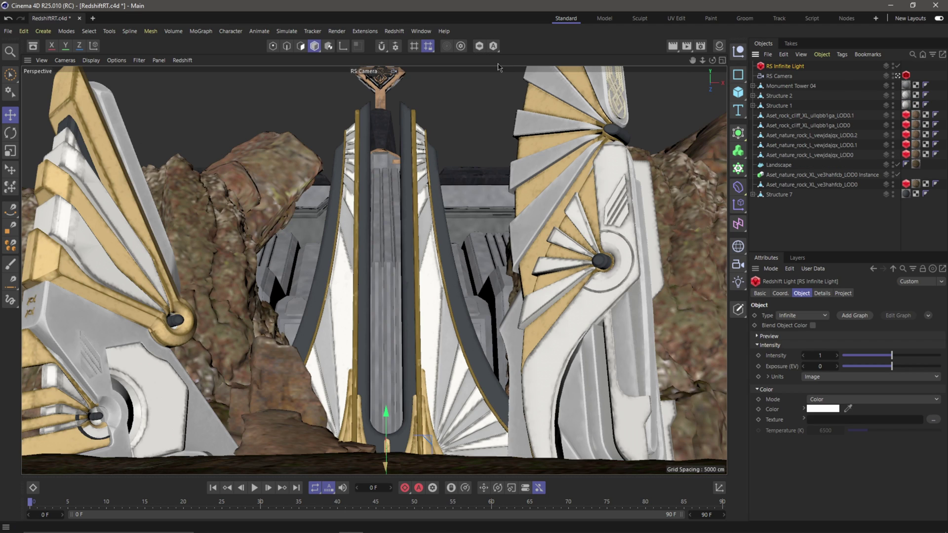
Step: Reopen the Redshift RenderView and move its window up and to the left
click(395, 31)
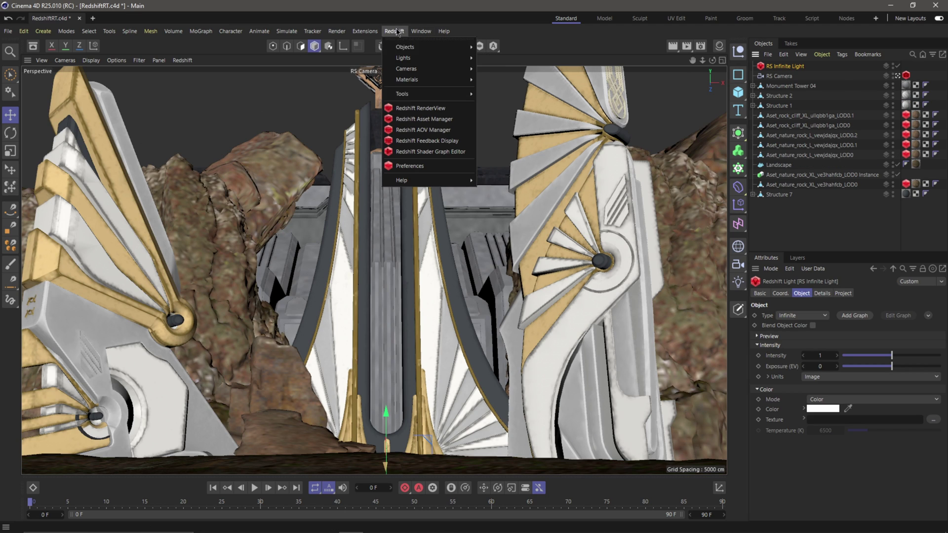
click(415, 108)
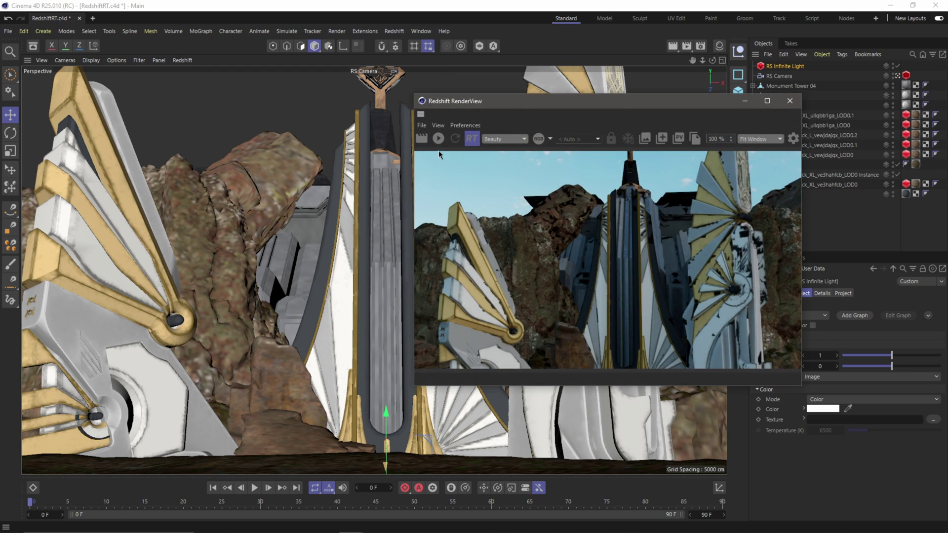
drag(551, 104, 297, 68)
Step: Render the lit scene in RenderView and shift the window further left
click(186, 101)
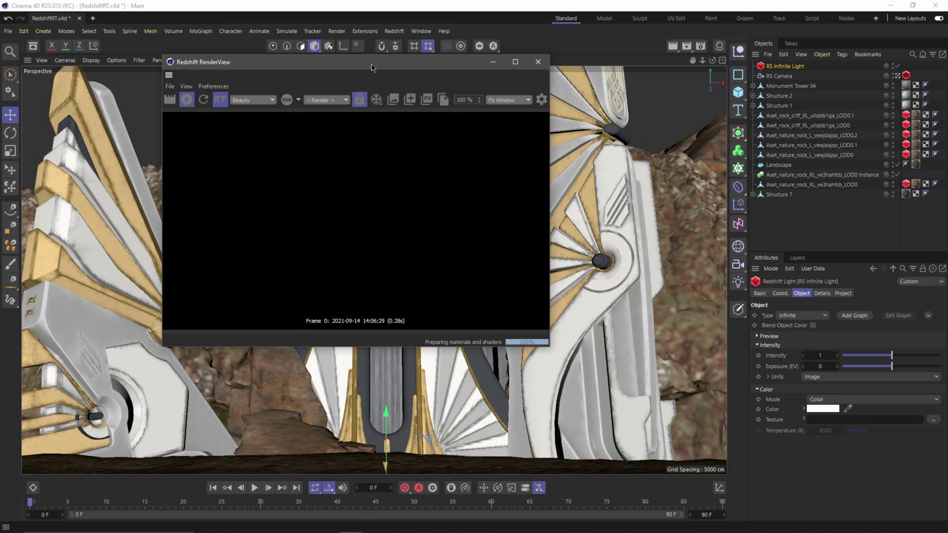
drag(370, 63, 308, 61)
drag(308, 61, 292, 61)
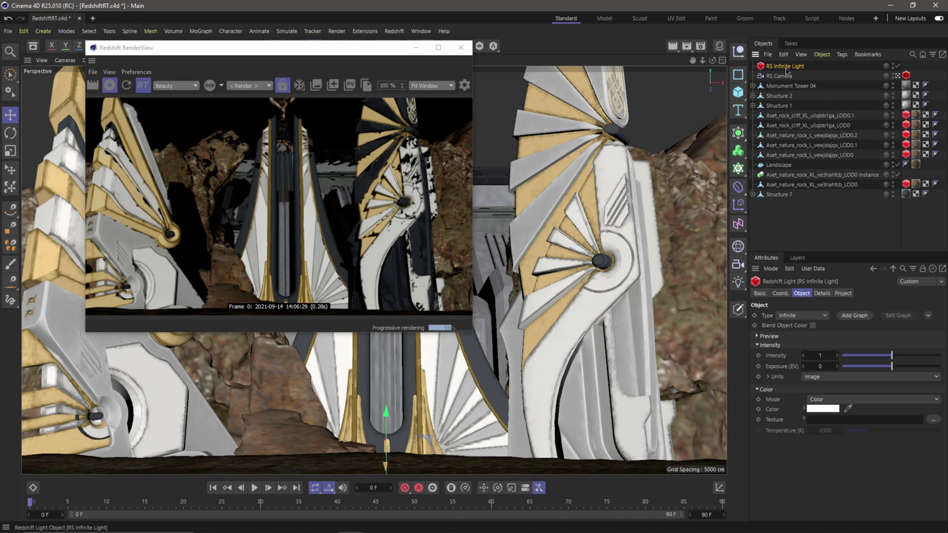
Step: Rotate the RS Infinite Light's heading (R.H) to -21° to change the light direction
click(821, 293)
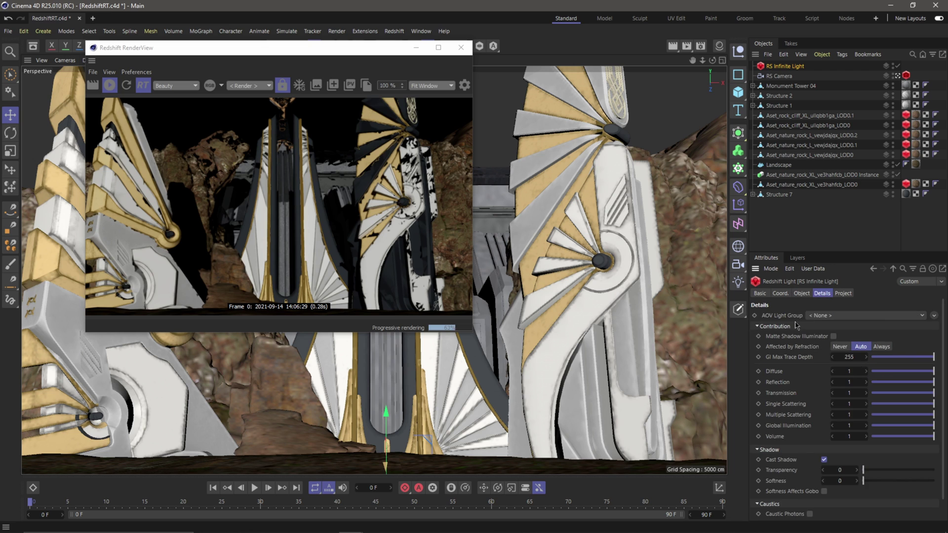
click(780, 293)
drag(859, 316, 836, 316)
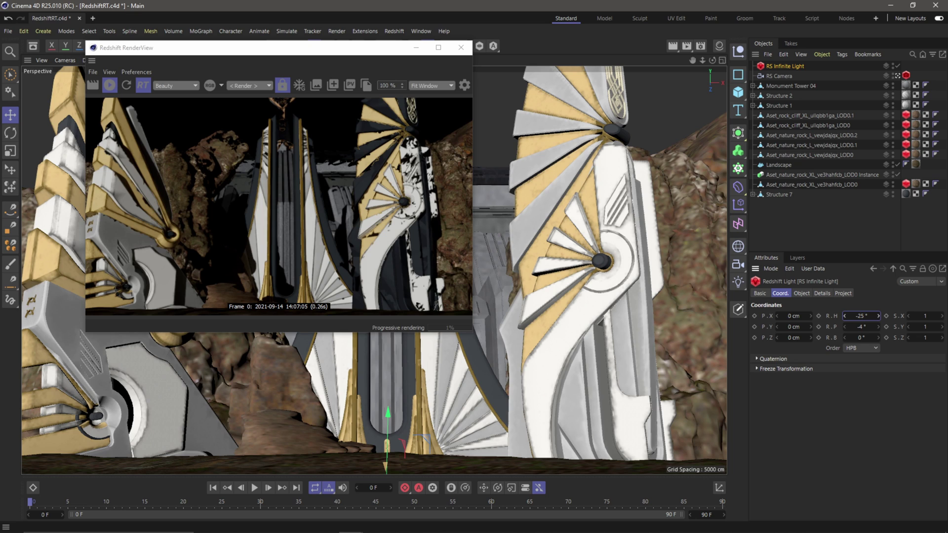
drag(878, 316, 883, 316)
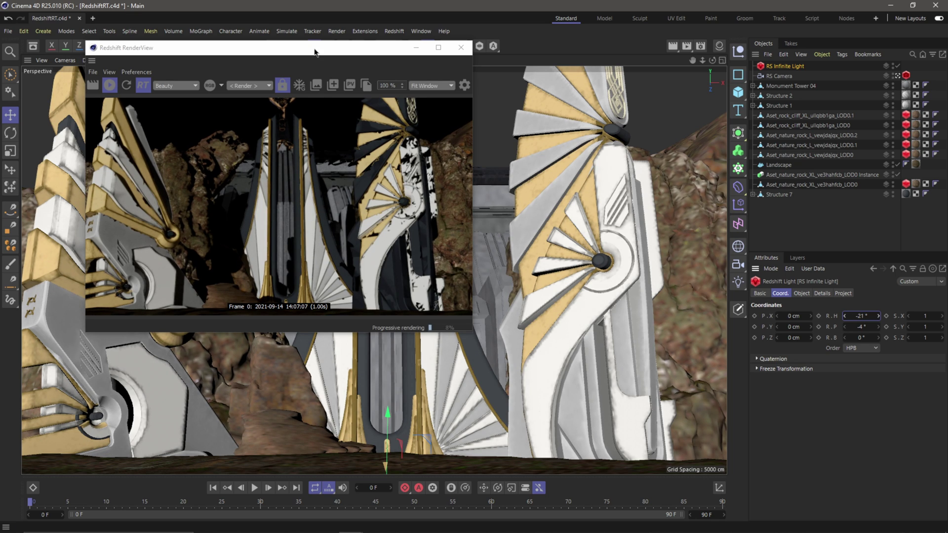
drag(317, 50, 423, 51)
Step: Turn on RT in the RenderView toolbar for interactive real-time rendering
click(247, 88)
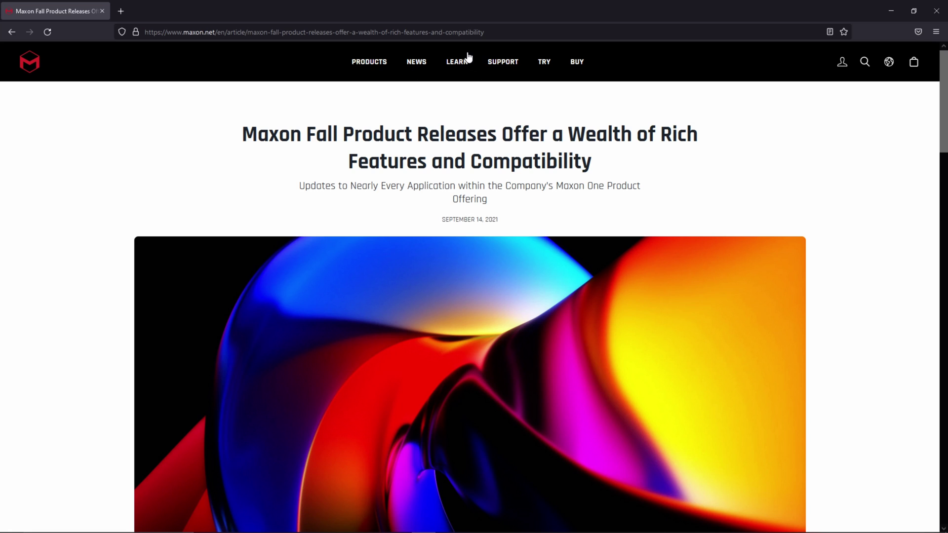
scroll(944, 116, down, 3)
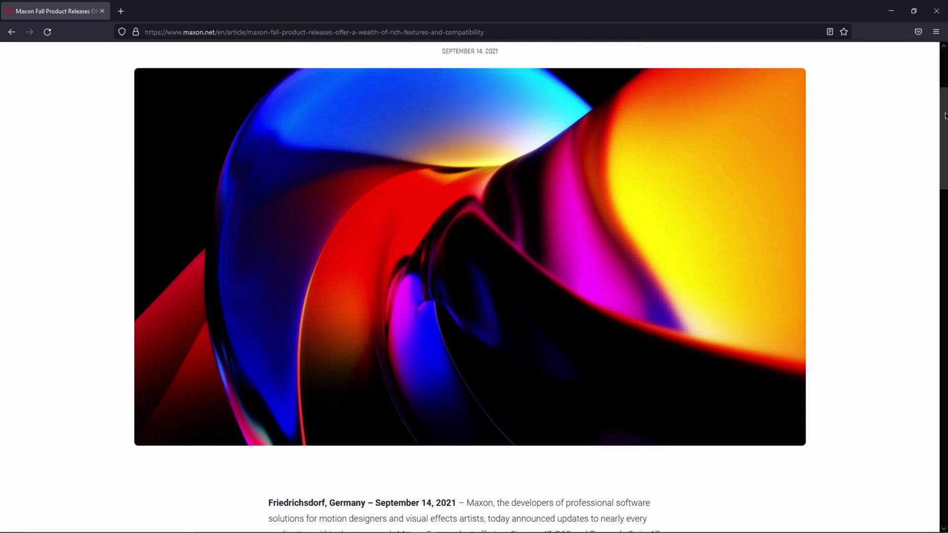
drag(944, 116, 937, 328)
scroll(765, 334, down, 2)
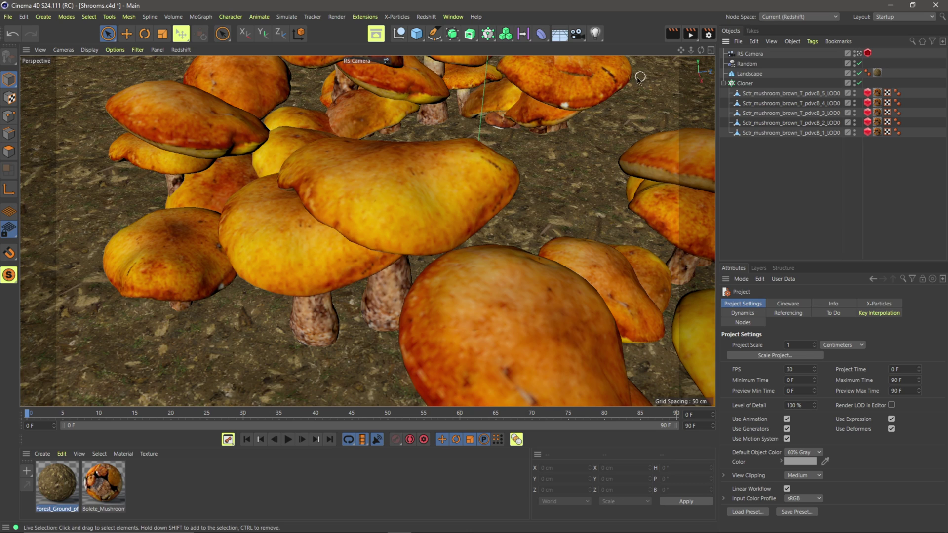
Step: Set the Shrooms scene's Redshift rendering engine to RT in Render Settings
click(709, 35)
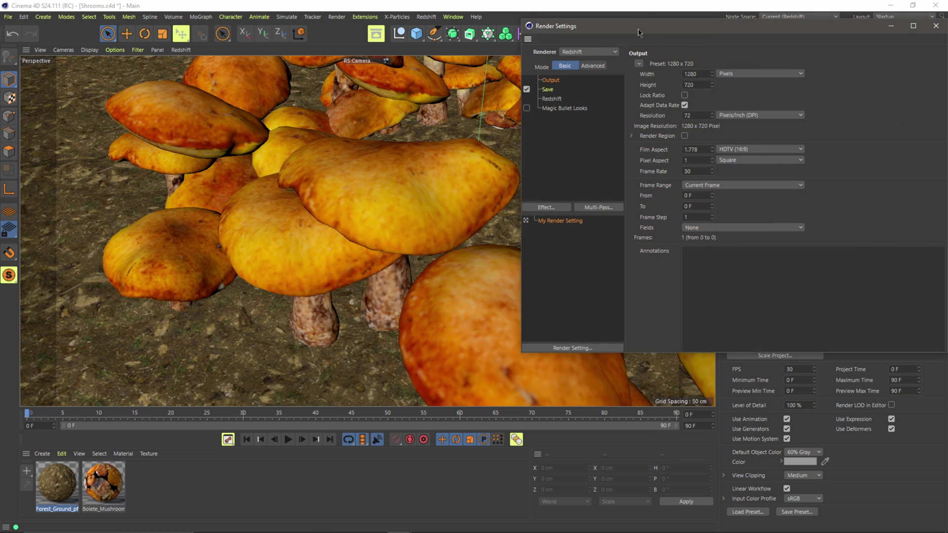
drag(637, 32, 499, 39)
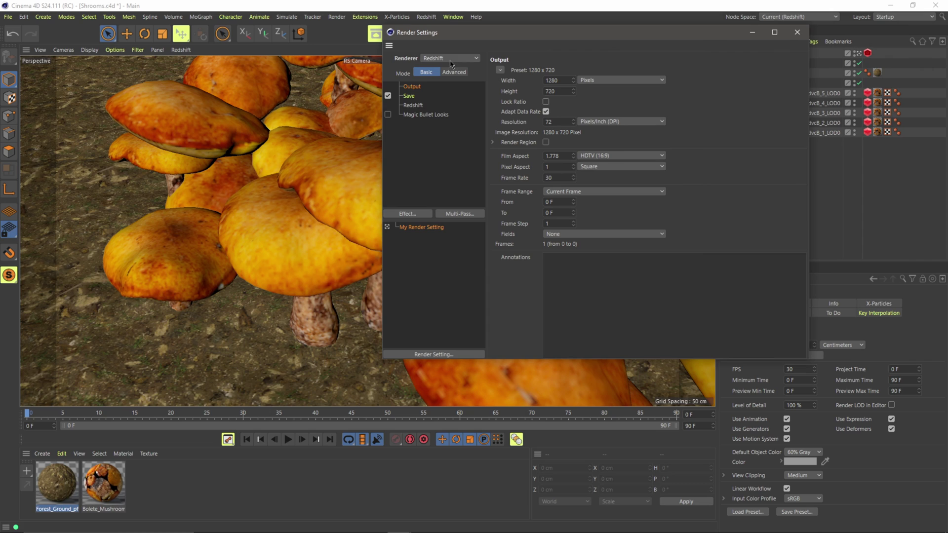
click(413, 106)
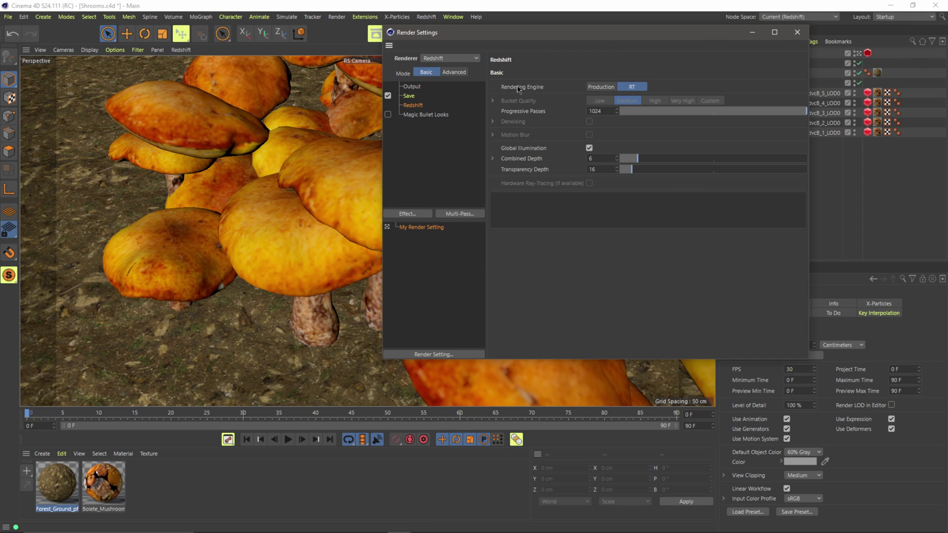
click(611, 88)
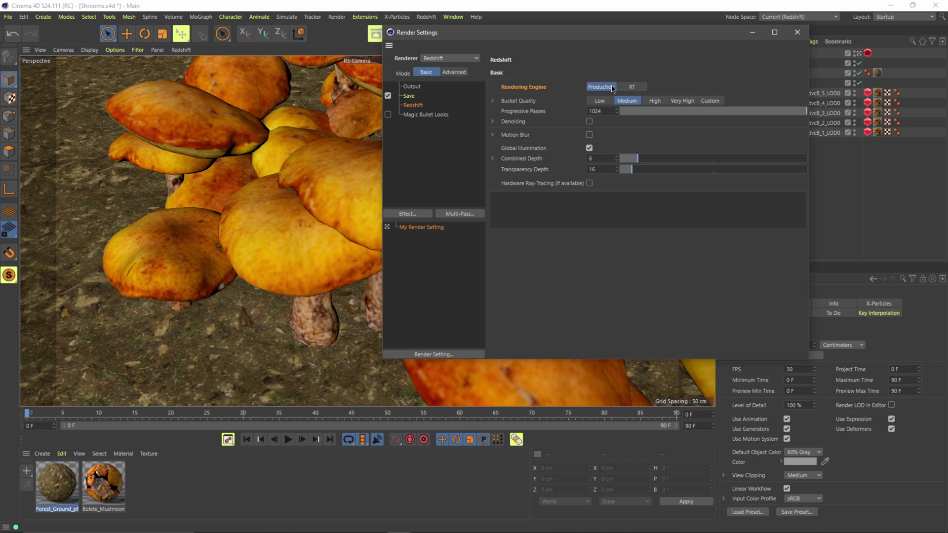
click(632, 89)
click(597, 90)
click(636, 90)
click(609, 89)
click(631, 88)
Step: Close Render Settings, start a Redshift RenderView render, and orbit higher over the mushrooms
click(798, 33)
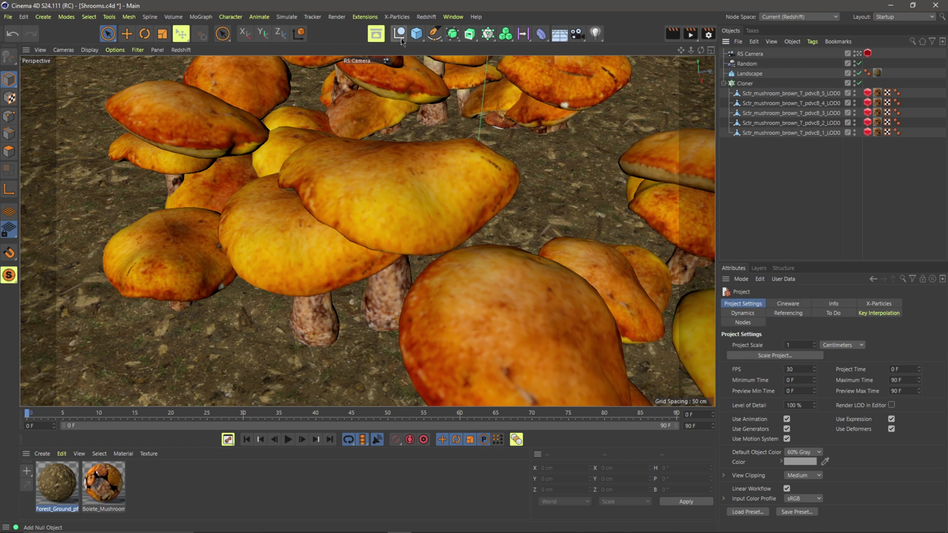
click(428, 17)
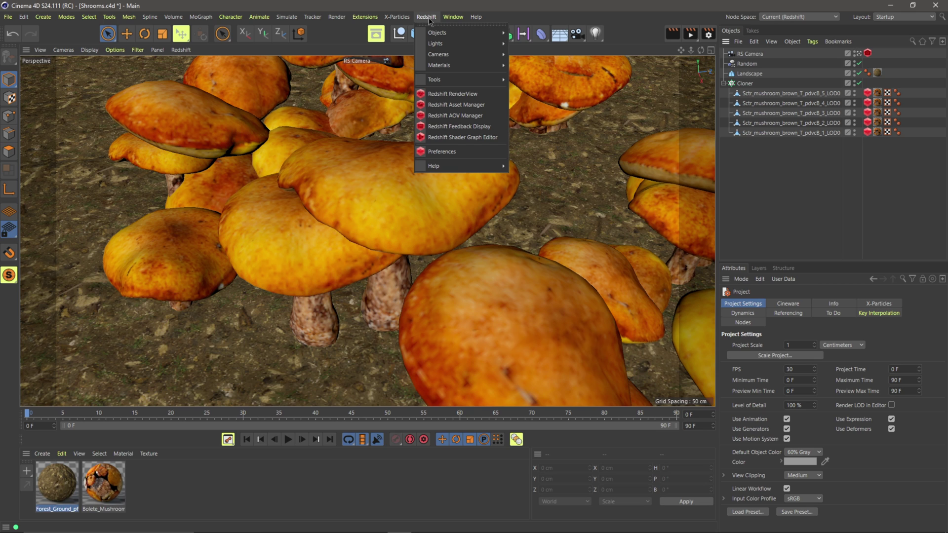
click(451, 97)
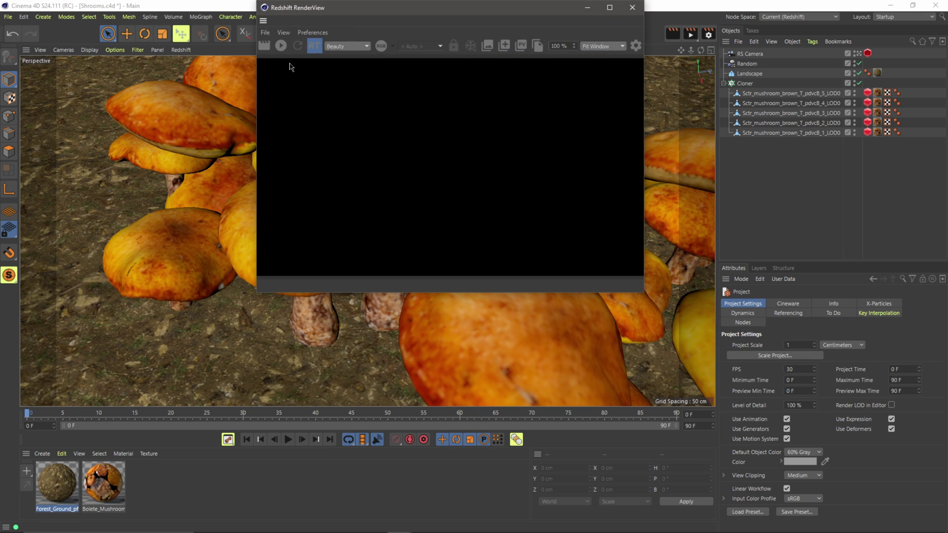
click(280, 46)
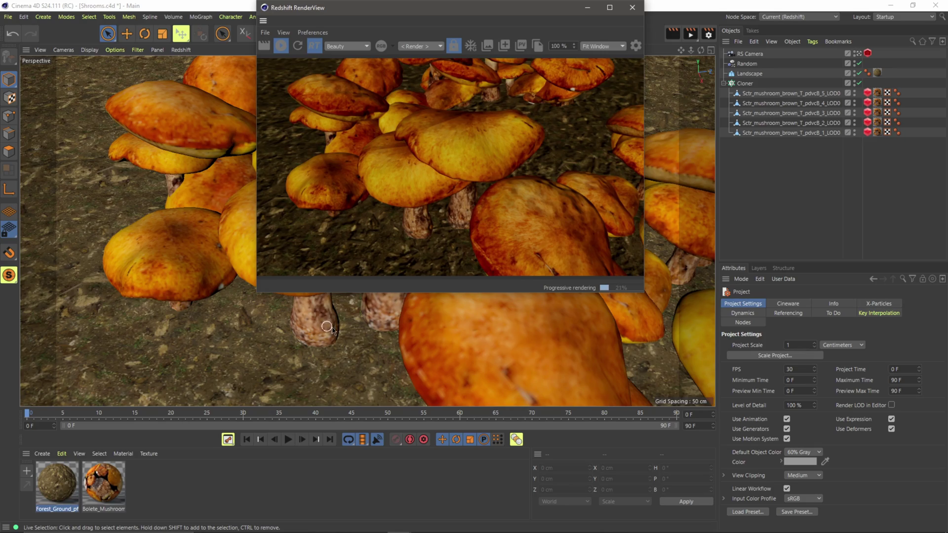
alt+drag(319, 313, 260, 137)
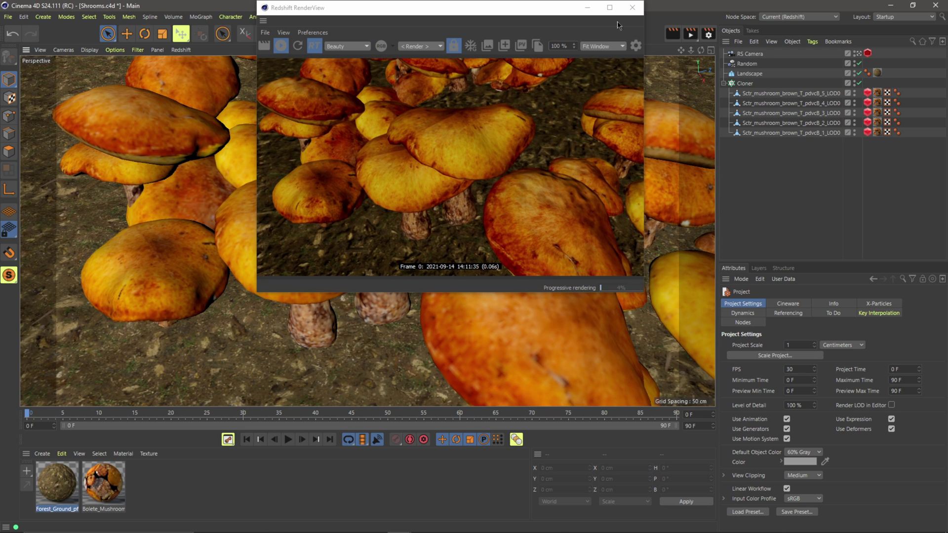
Step: Close the Redshift RenderView and add an RS Dome Light from the Redshift Lights menu
click(633, 8)
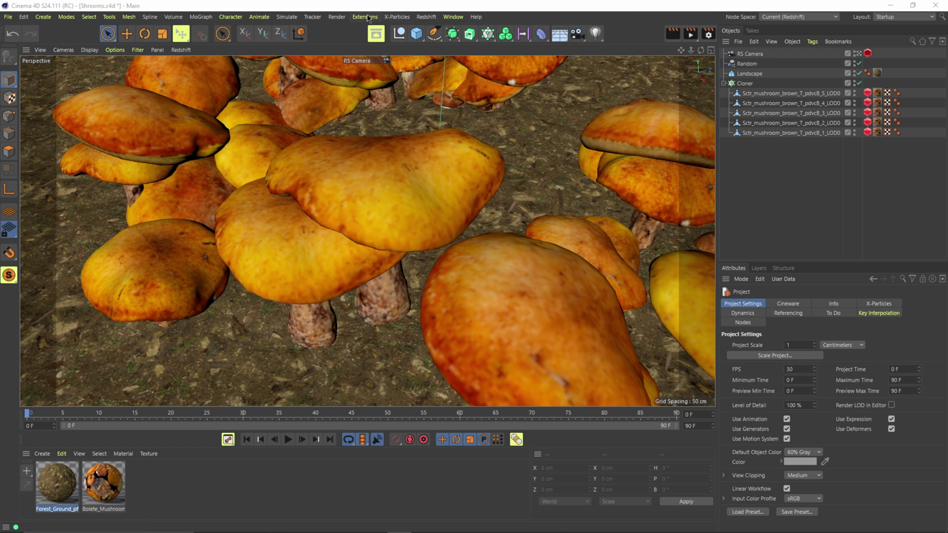
click(432, 18)
mouse_move(442, 44)
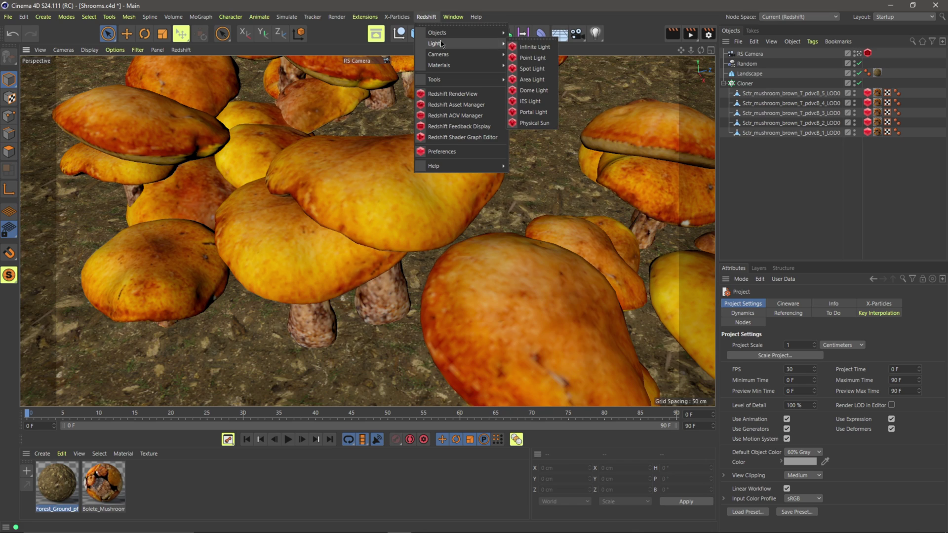
click(535, 91)
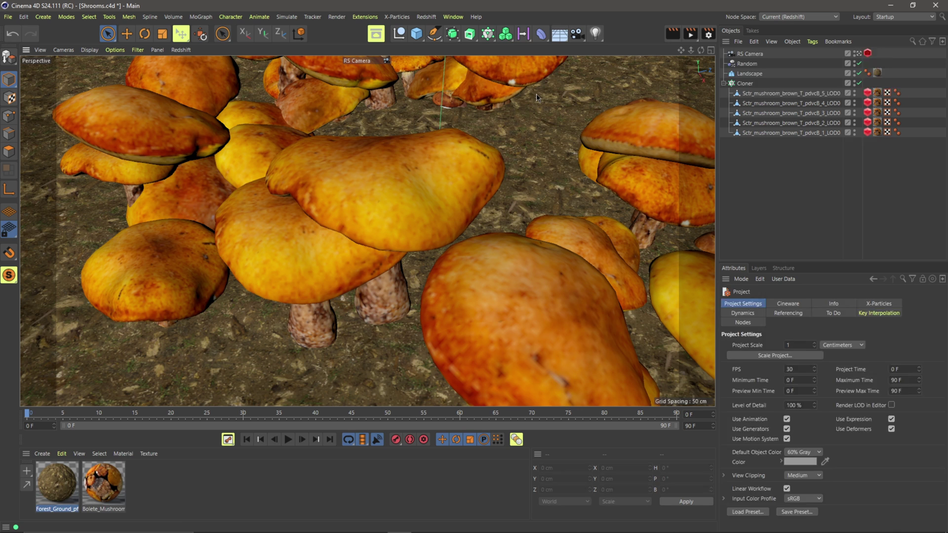
Step: Launch Adobe Bridge and maximize it to browse the HDRI images
key(super)
click(307, 397)
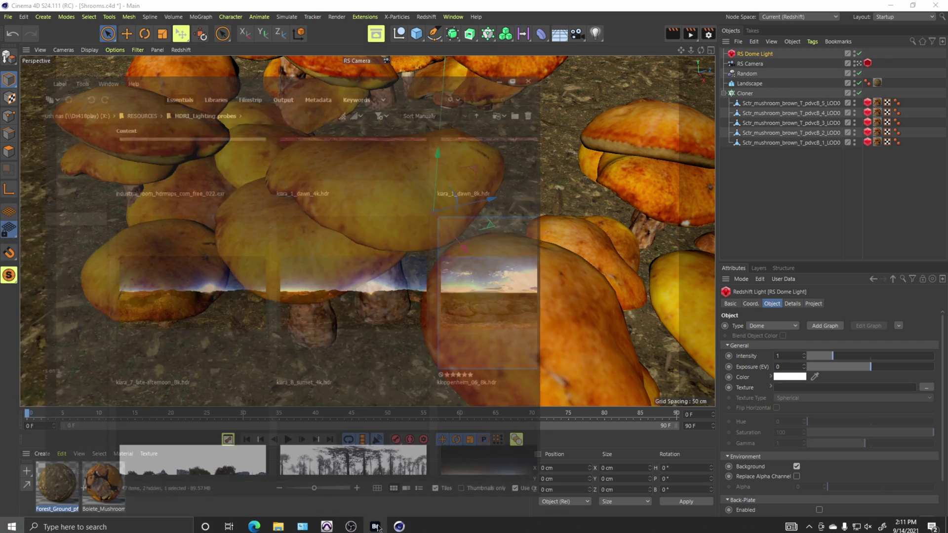
scroll(377, 390, down, 3)
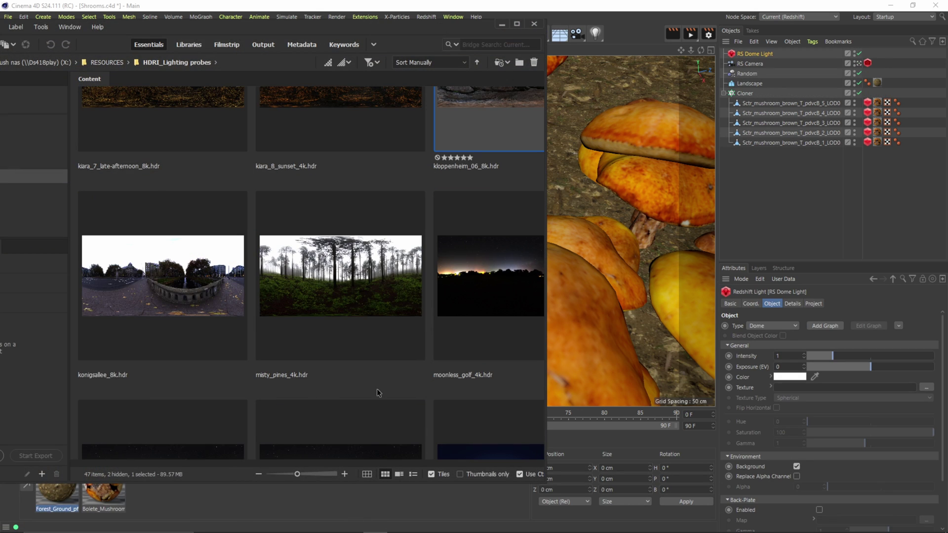
scroll(378, 389, down, 6)
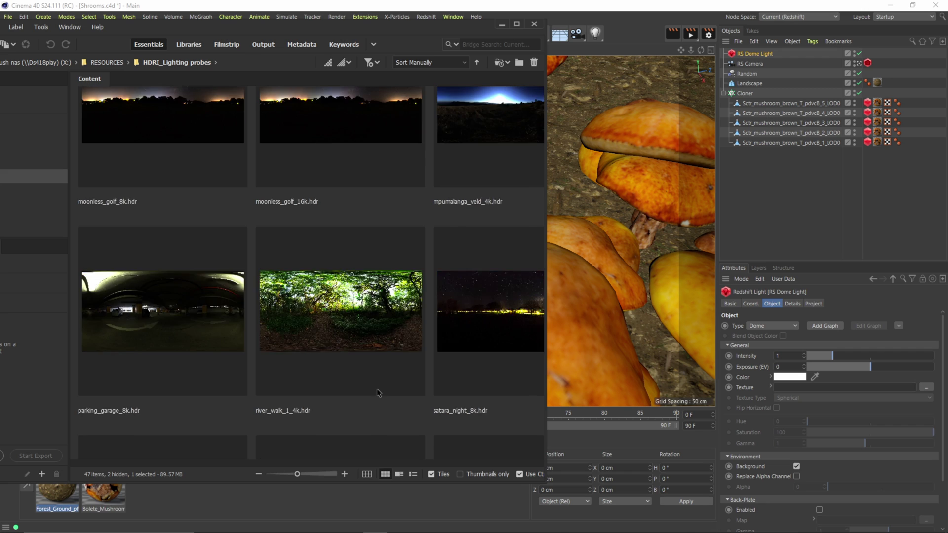
scroll(377, 392, up, 3)
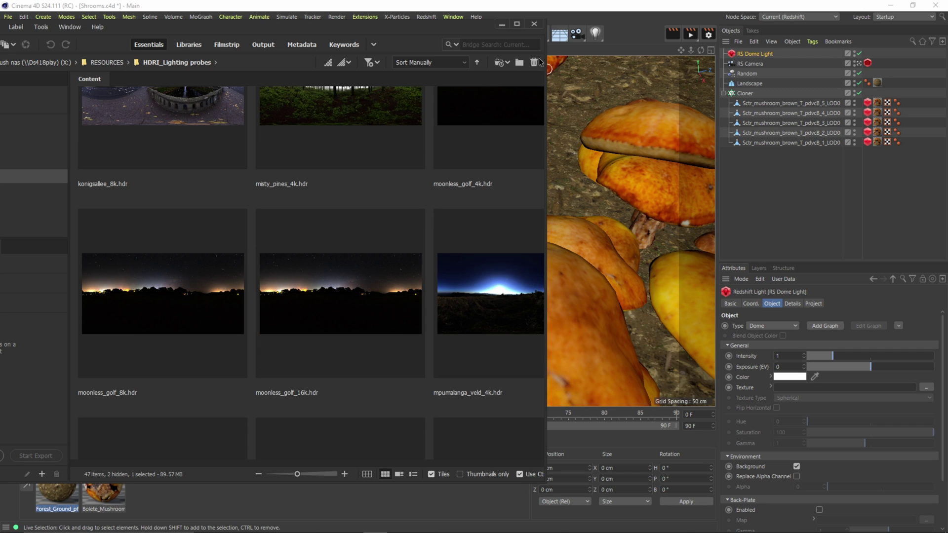
click(517, 23)
Step: Pick river_walk_1_4k.hdr and drag it onto the RS Dome Light's Texture field
scroll(701, 347, up, 3)
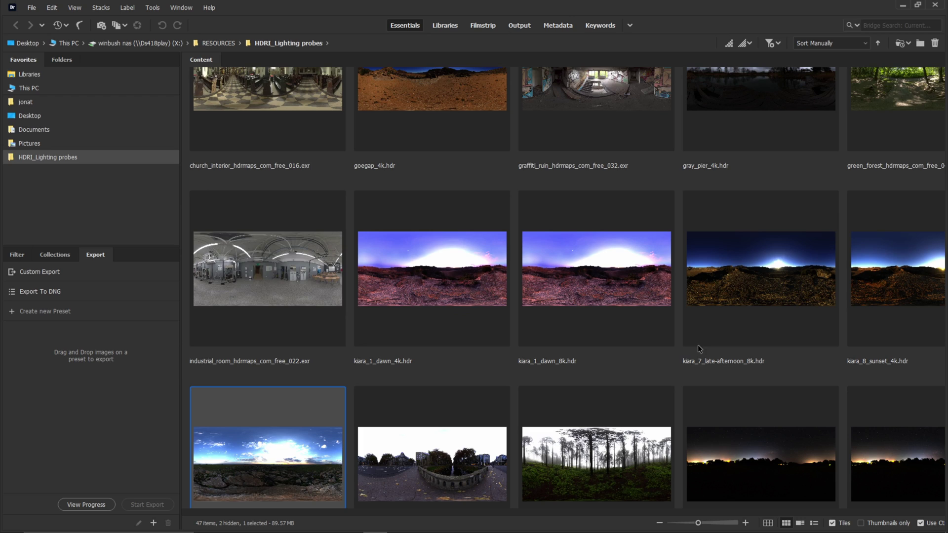
scroll(503, 342, down, 3)
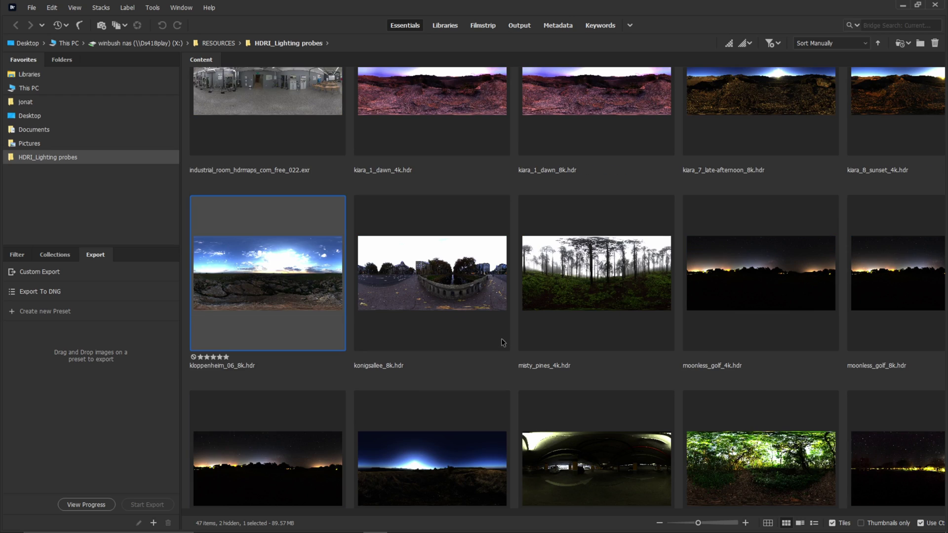
click(627, 289)
scroll(667, 355, down, 3)
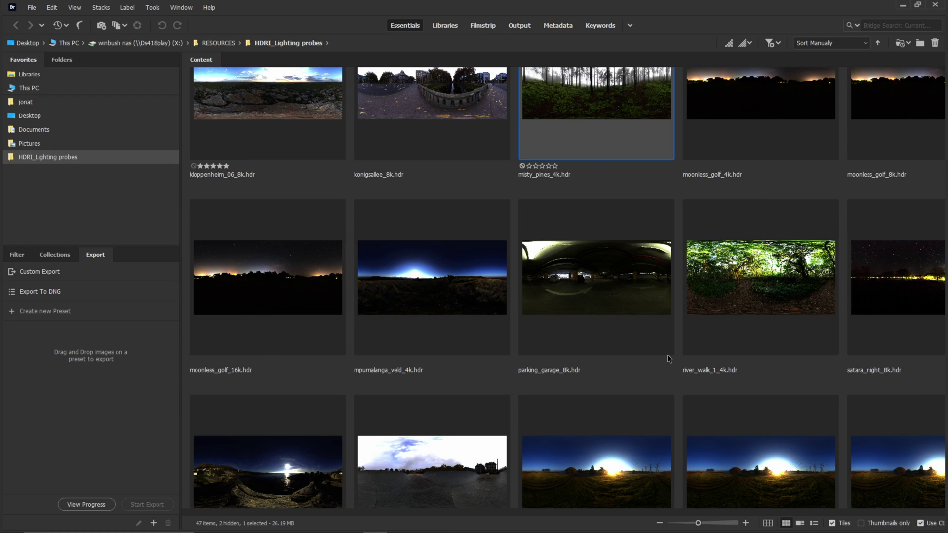
click(786, 314)
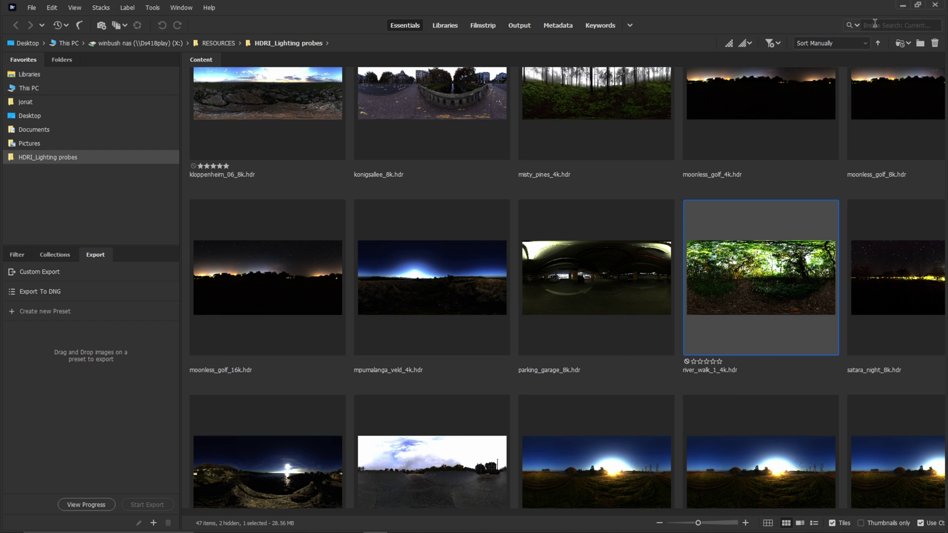
click(918, 5)
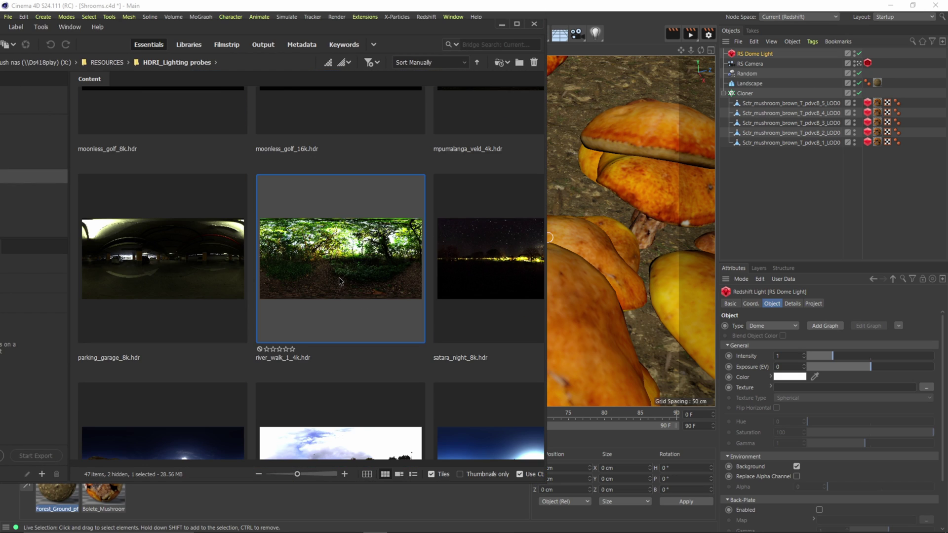
drag(336, 266, 844, 385)
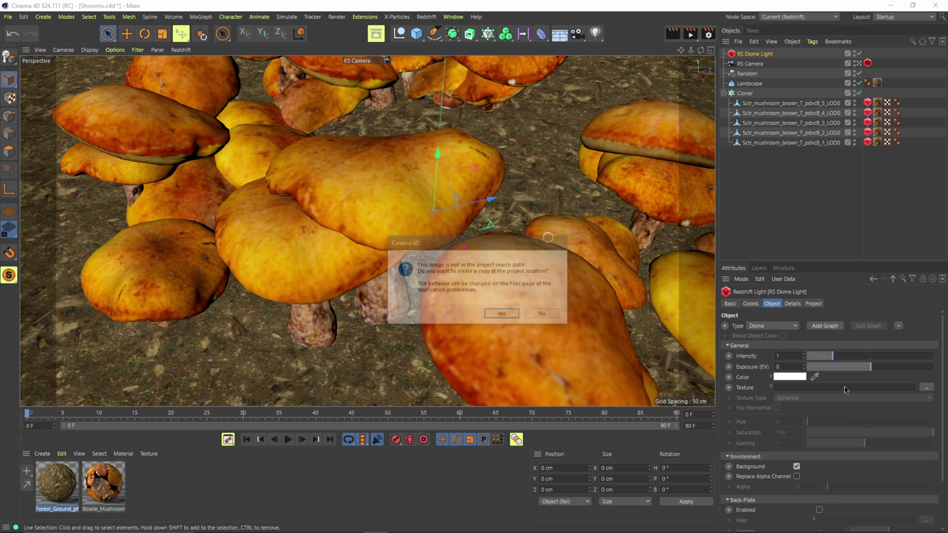
Step: Keep the HDRI at its original path and start a live Redshift RenderView preview
click(542, 315)
click(421, 17)
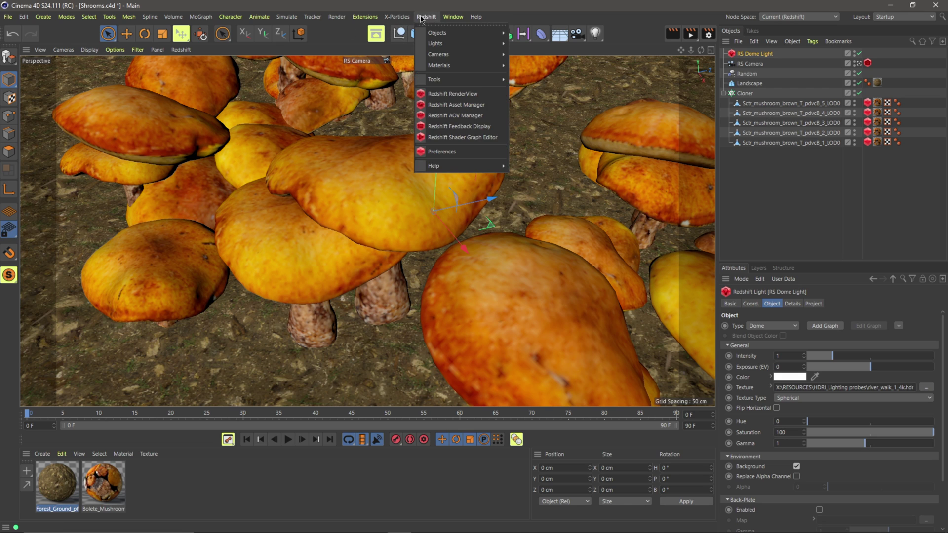
click(452, 94)
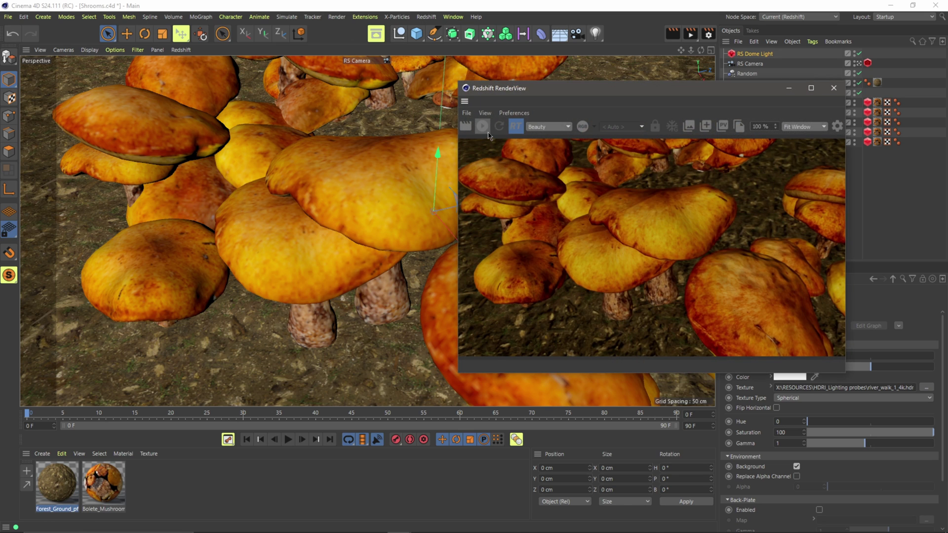
click(483, 127)
drag(621, 88, 335, 62)
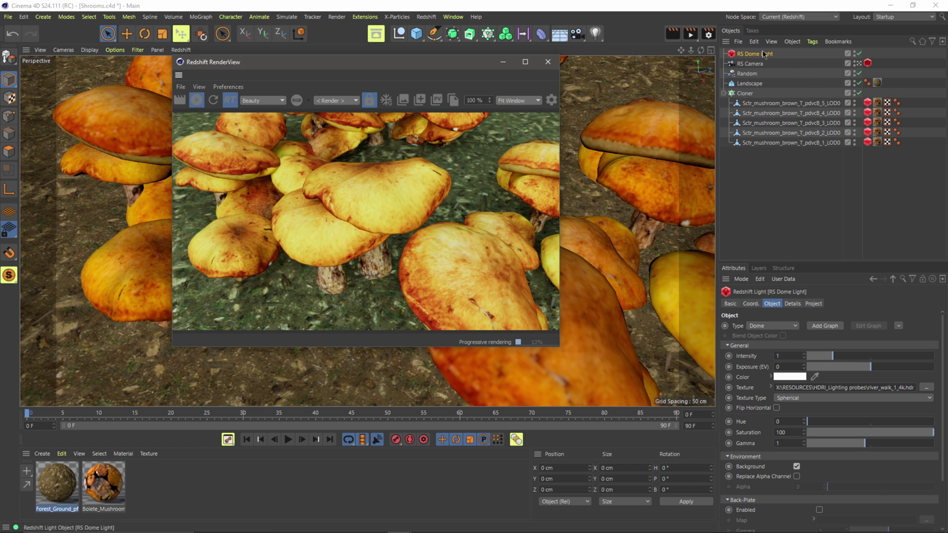
Step: Set the RS Dome Light intensity to 0.5
click(788, 355)
text(0.5)
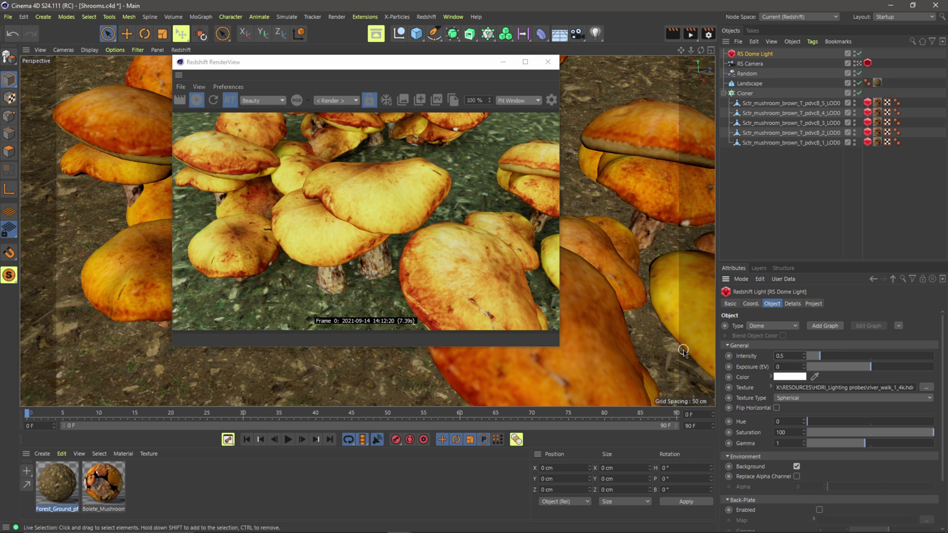
key(Return)
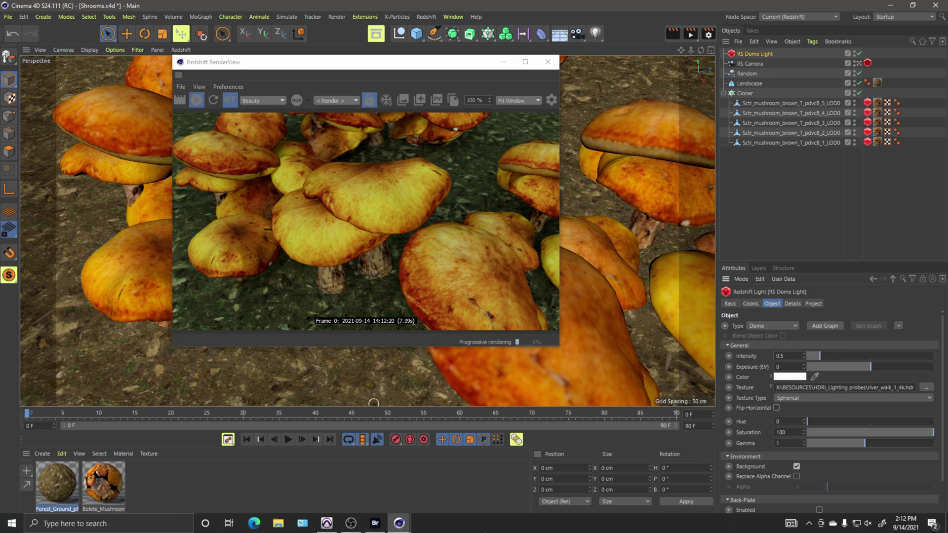
Step: Drag misty_pines_4k.hdr from Bridge onto the dome light texture, keeping the file's original location
click(11, 524)
click(172, 233)
scroll(289, 269, up, 5)
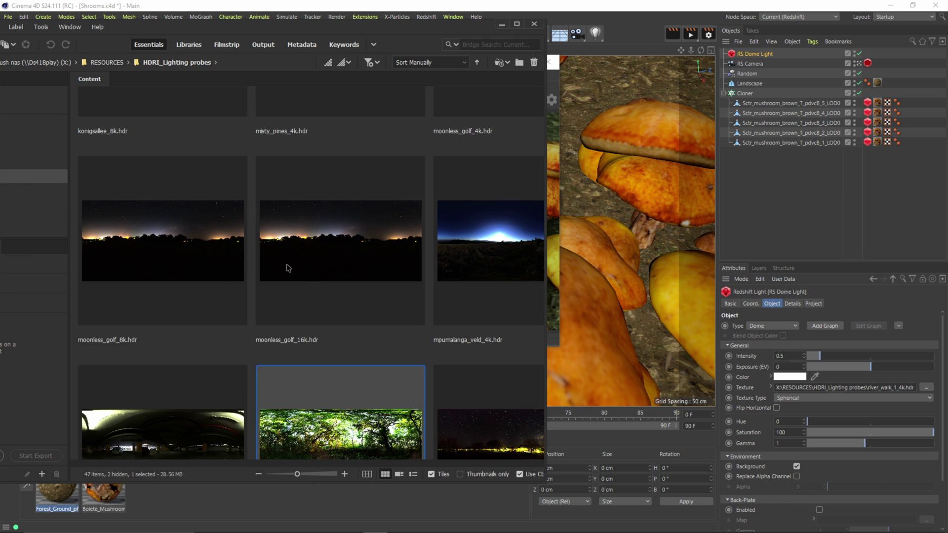
drag(315, 238, 881, 387)
click(546, 317)
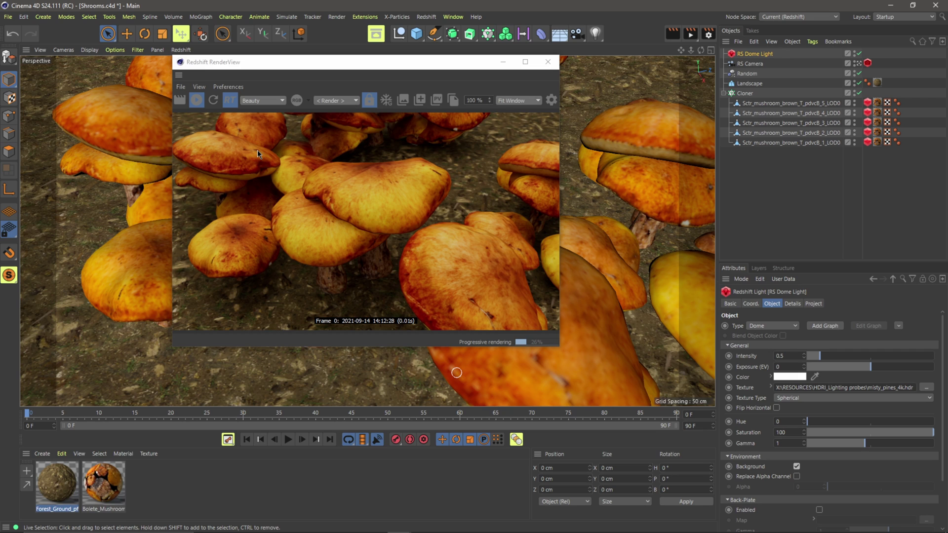
Step: Raise the RS Dome Light intensity from 0.5 to 0.8
click(789, 353)
text(0.8)
key(Return)
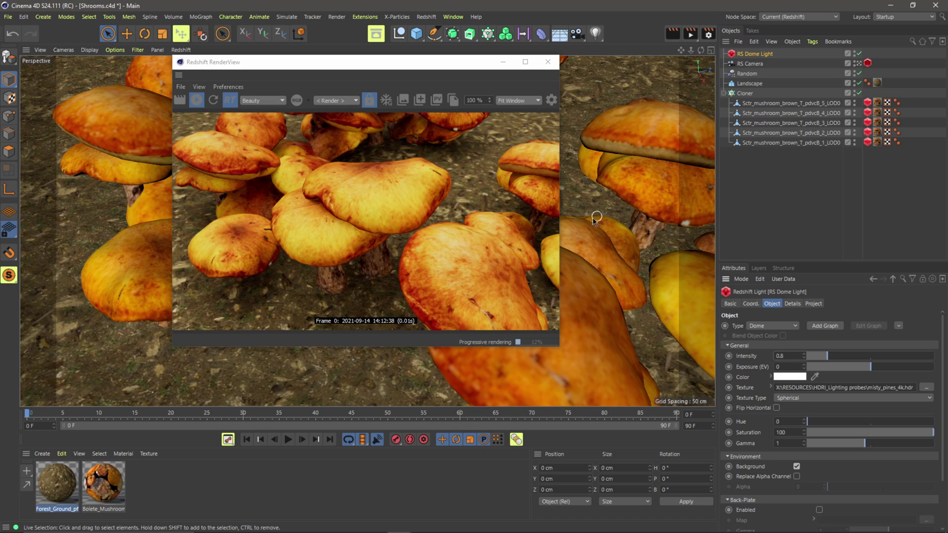
alt+drag(594, 217, 564, 237)
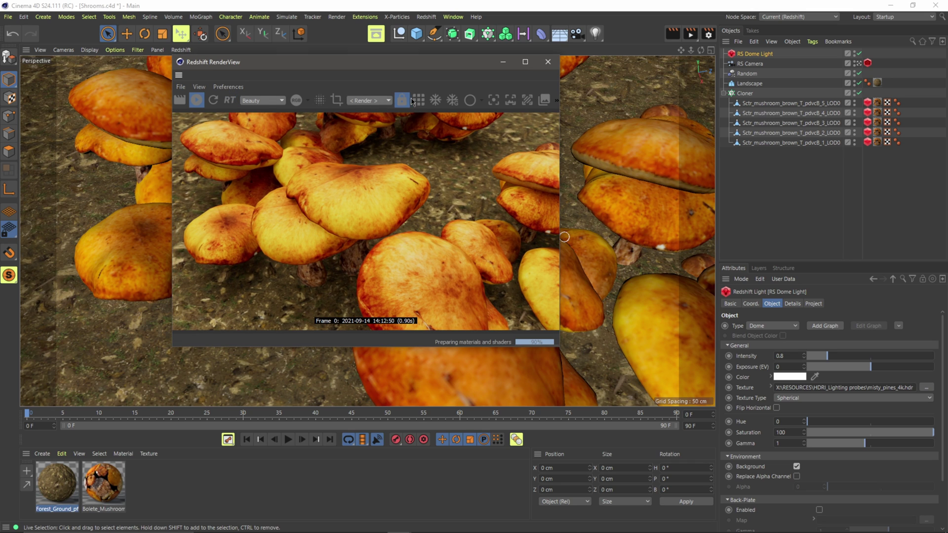
Step: Toggle the RenderView bucket/grid option and RT mode, orbiting to watch the preview update
click(415, 99)
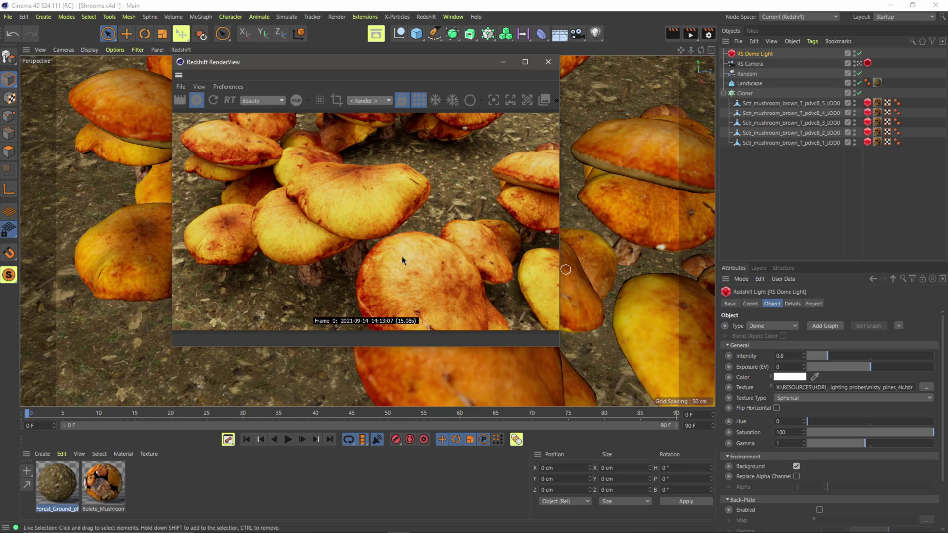
alt+drag(611, 246, 648, 225)
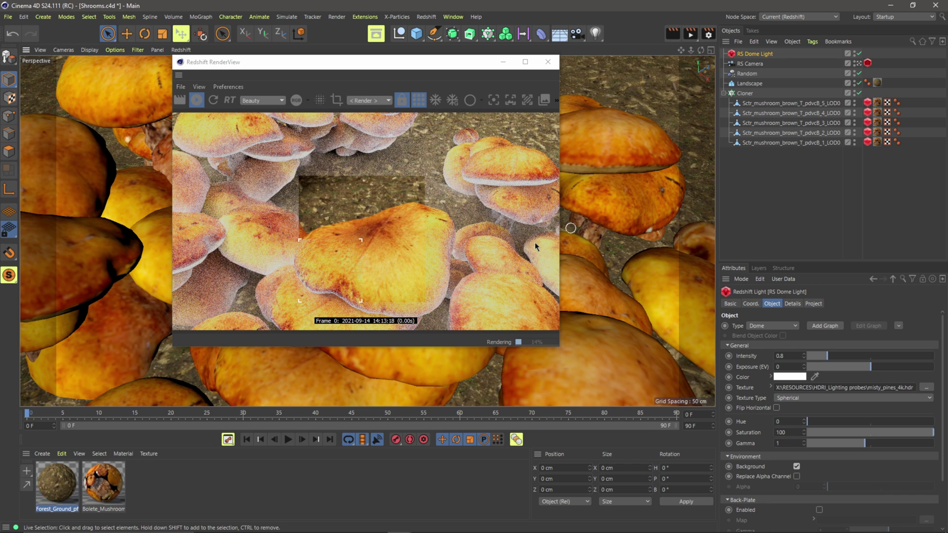
click(230, 101)
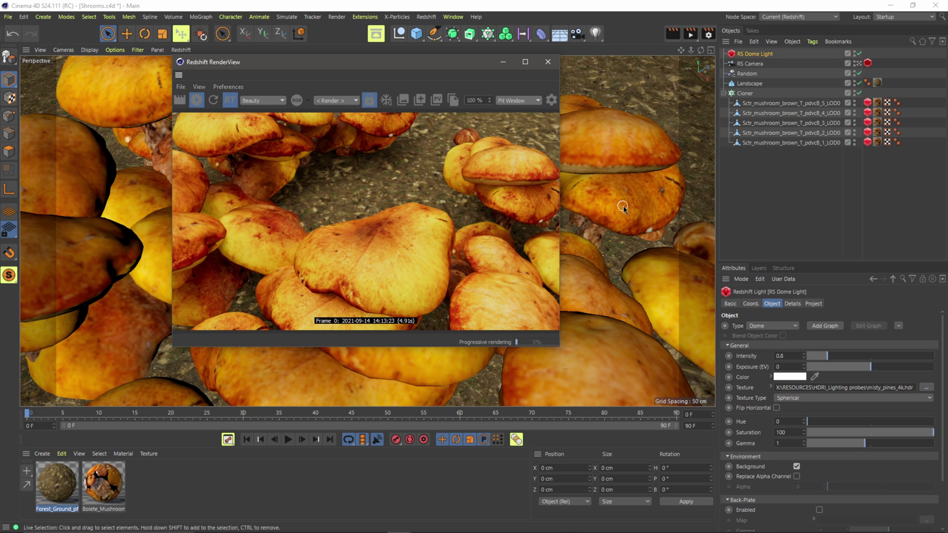
mouse_move(623, 206)
alt+mouse_down()
mouse_move(615, 206)
mouse_move(620, 197)
mouse_move(576, 218)
mouse_move(587, 207)
mouse_move(615, 220)
alt+mouse_up()
Step: Select the mushroom Cloner and set its Instance Mode to Render Instance
click(739, 95)
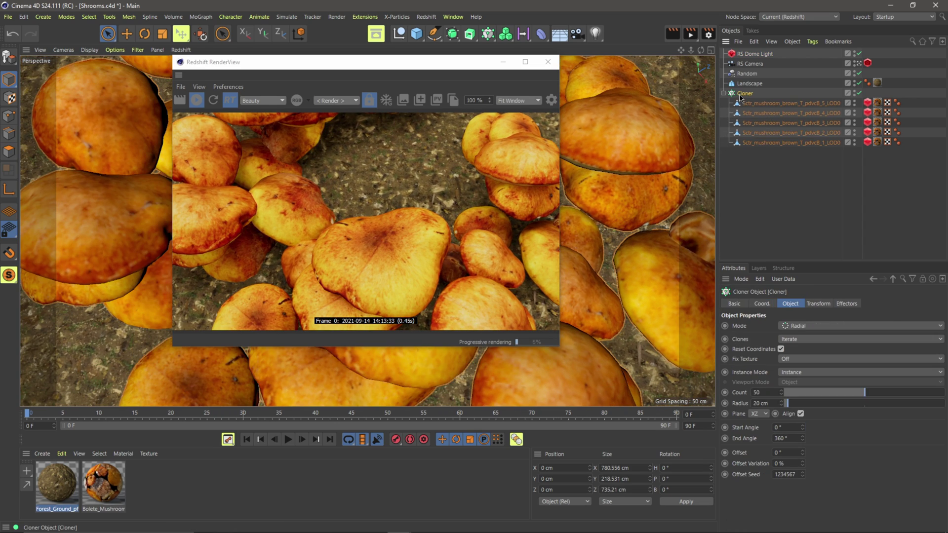
click(790, 373)
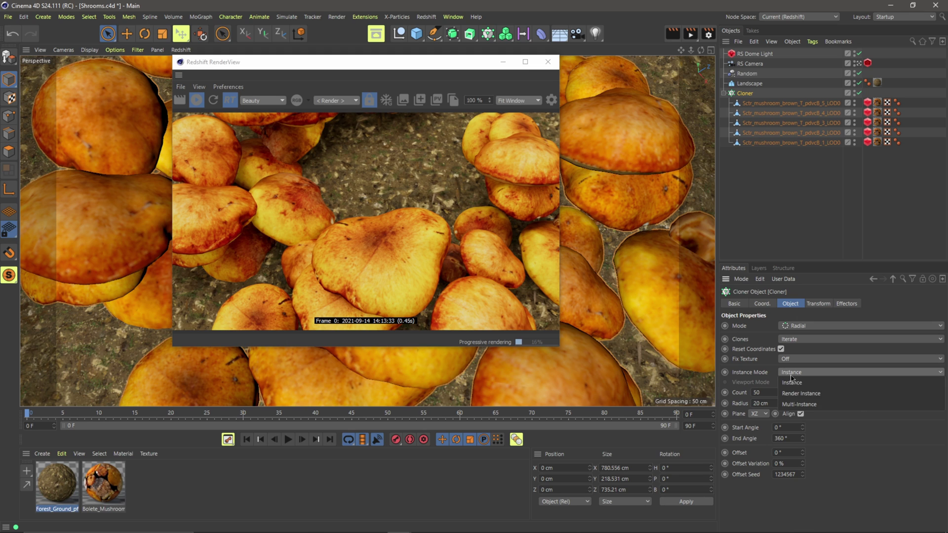
click(800, 393)
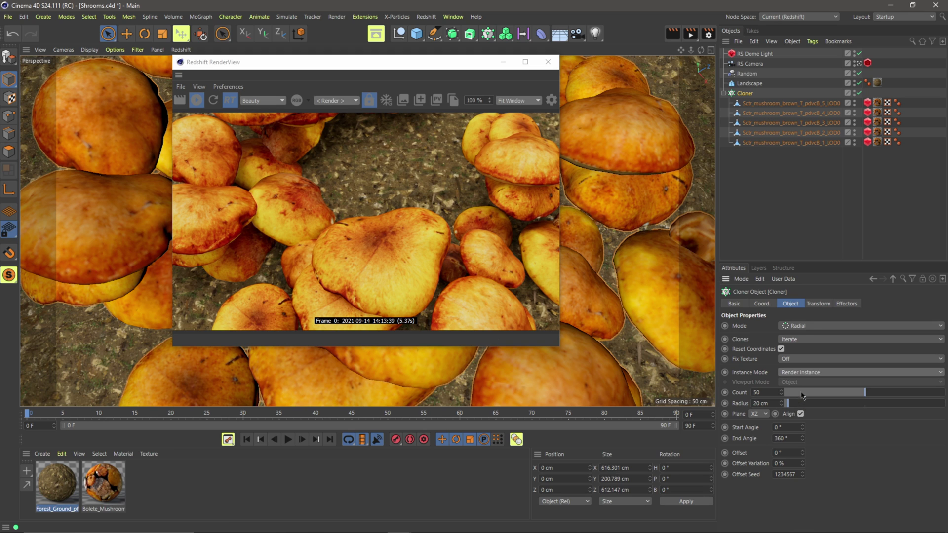
alt+drag(551, 267, 582, 257)
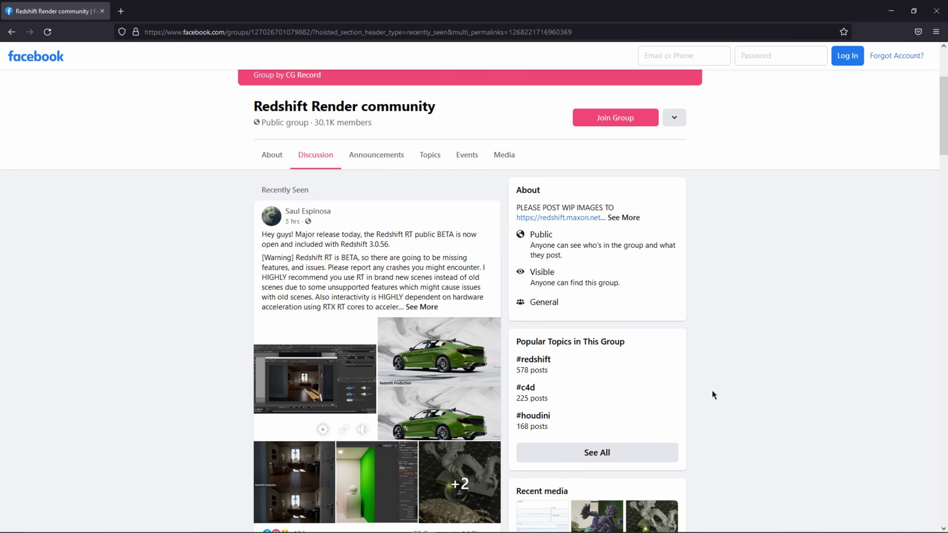
Step: Scroll to the Redshift RT public BETA post and expand it with See More
scroll(713, 395, down, 1)
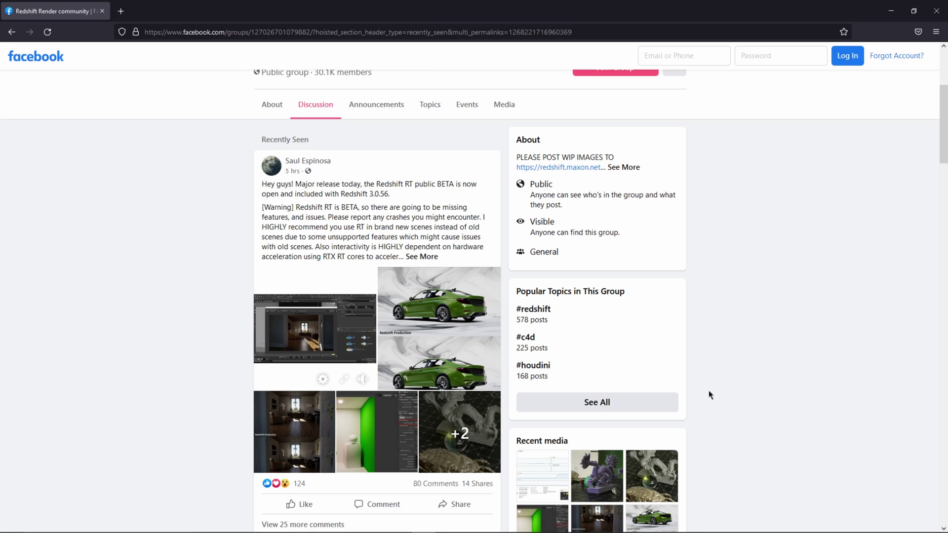
click(422, 257)
scroll(771, 336, down, 1)
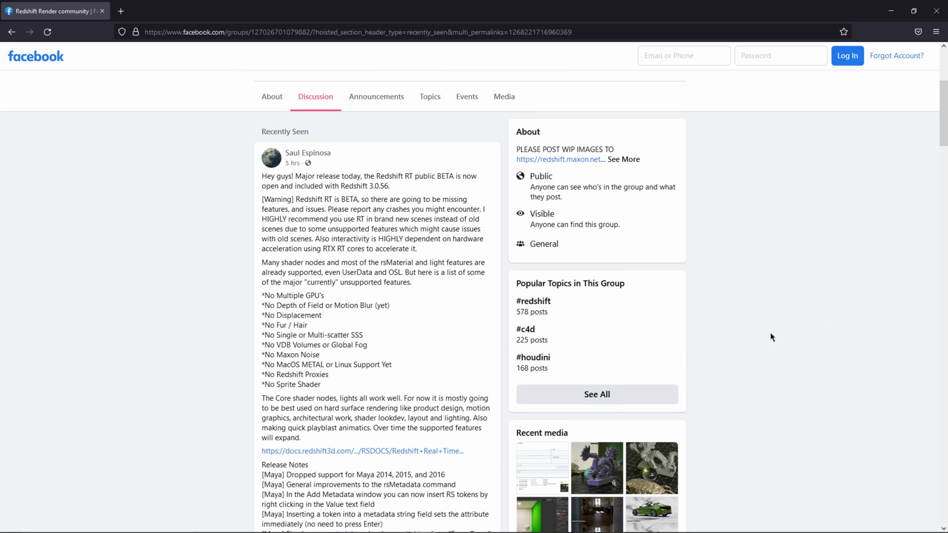